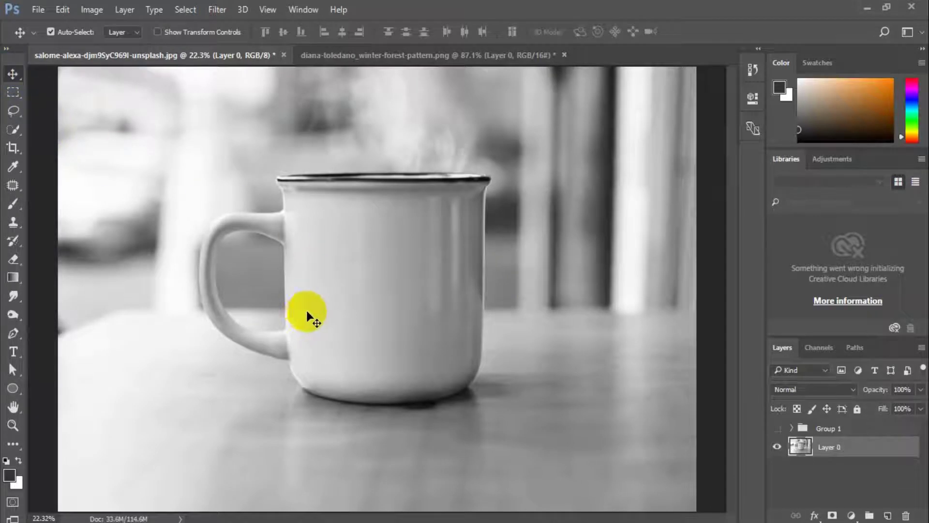
Step: Trace the mug body's left edge with the Magnetic Lasso, from the rim's left end past both handle joints toward the base
{"action": "left_click", "coordinate": [13, 425]}
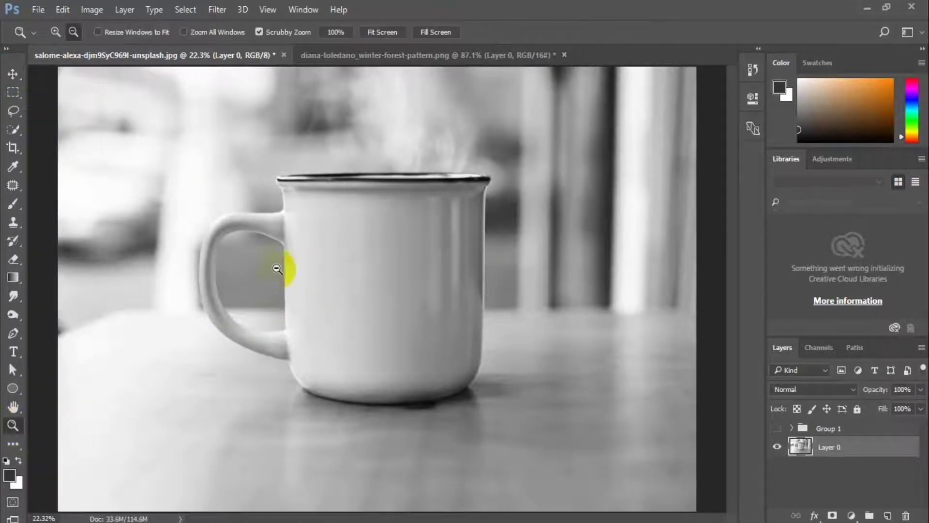
{"action": "left_click_drag", "start_coordinate": [268, 191], "coordinate": [304, 283]}
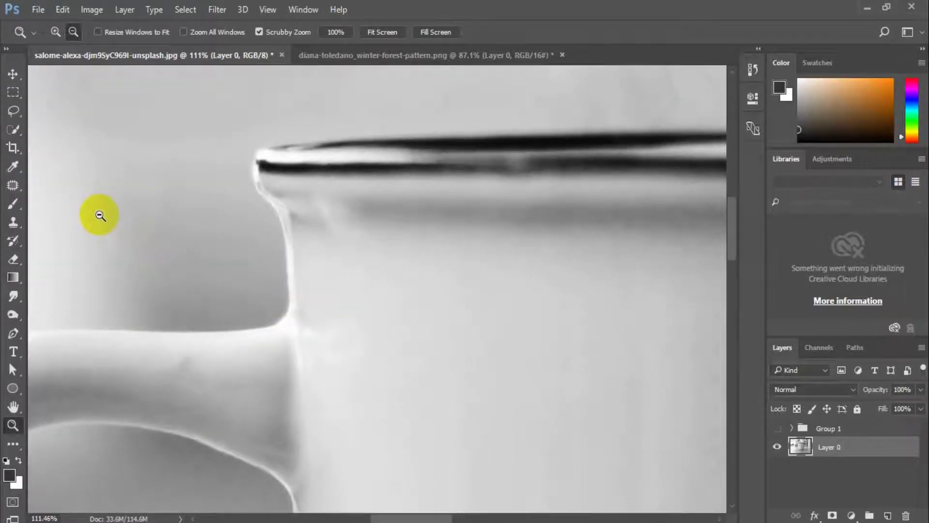
{"action": "left_click", "coordinate": [16, 129]}
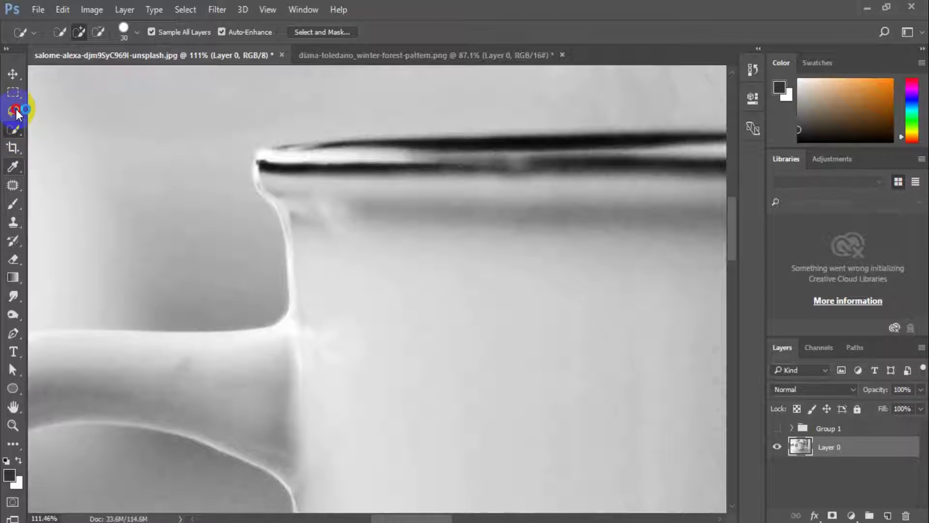
{"action": "left_click", "coordinate": [12, 114]}
{"action": "left_click", "coordinate": [14, 114]}
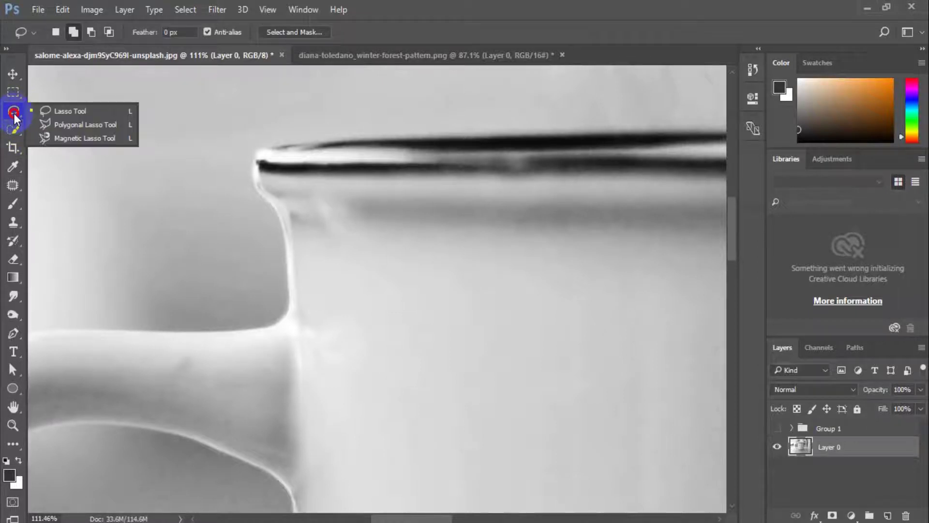
{"action": "left_click", "coordinate": [68, 135]}
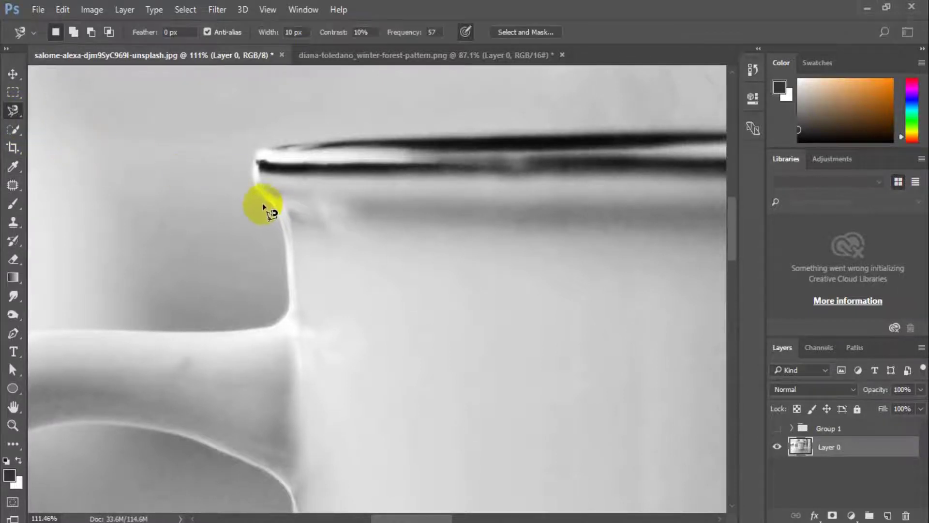
{"action": "left_click", "coordinate": [256, 175]}
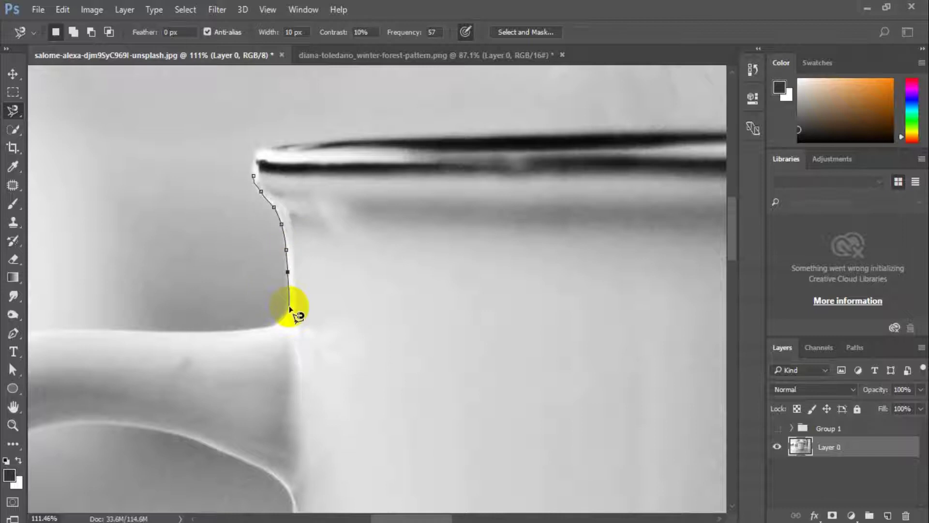
{"action": "left_click_drag", "start_coordinate": [289, 308], "coordinate": [296, 151]}
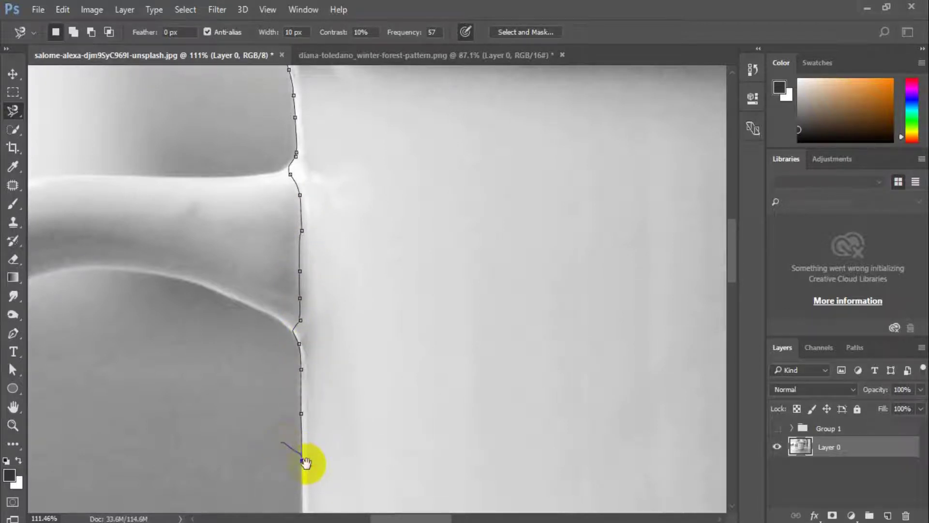
{"action": "left_click_drag", "start_coordinate": [305, 461], "coordinate": [298, 136]}
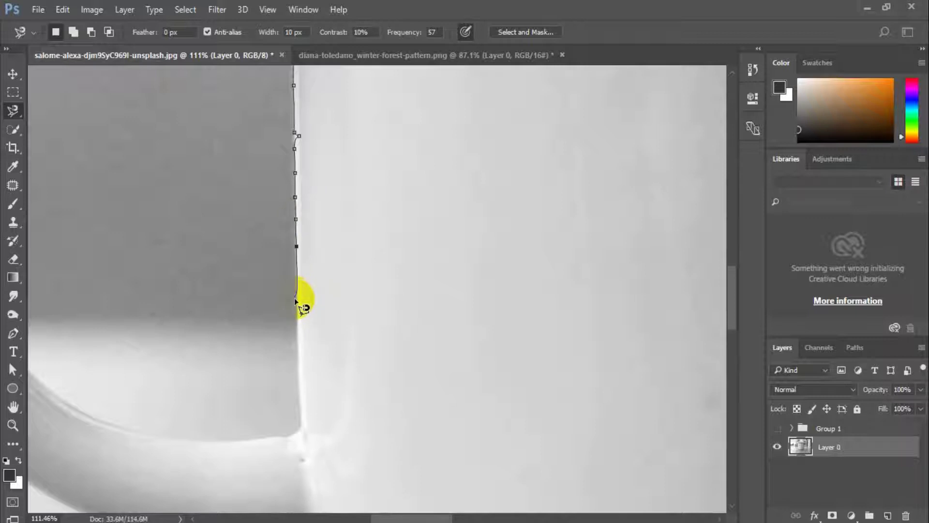
{"action": "left_click_drag", "start_coordinate": [297, 334], "coordinate": [296, 131]}
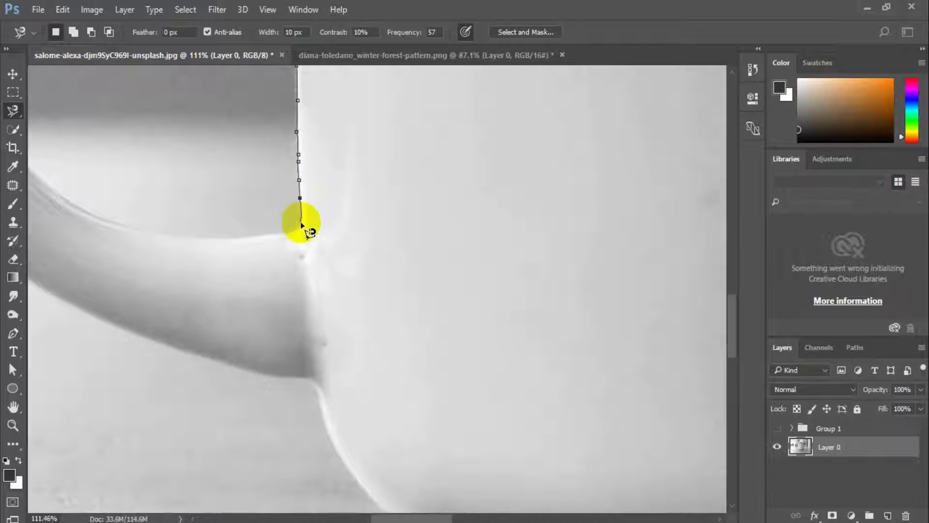
{"action": "left_click_drag", "start_coordinate": [301, 225], "coordinate": [286, 92]}
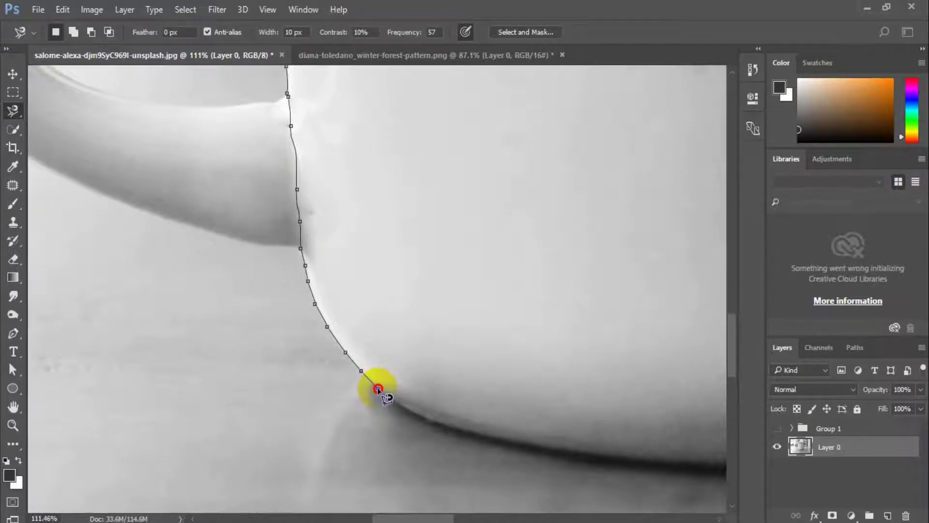
Step: Continue the magnetic outline along the mug's dark bottom edge and around its lower right curve
{"action": "mouse_move", "coordinate": [378, 389]}
{"action": "left_mouse_down"}
{"action": "mouse_move", "coordinate": [362, 332]}
{"action": "mouse_move", "coordinate": [207, 93]}
{"action": "mouse_move", "coordinate": [163, 158]}
{"action": "left_mouse_up"}
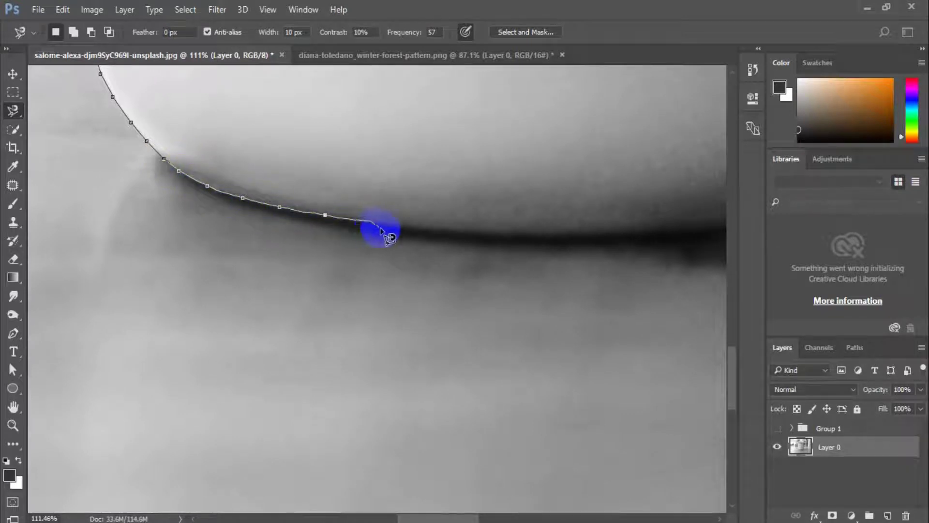
{"action": "mouse_move", "coordinate": [467, 240]}
{"action": "left_mouse_down"}
{"action": "mouse_move", "coordinate": [347, 234]}
{"action": "mouse_move", "coordinate": [211, 258]}
{"action": "left_mouse_up"}
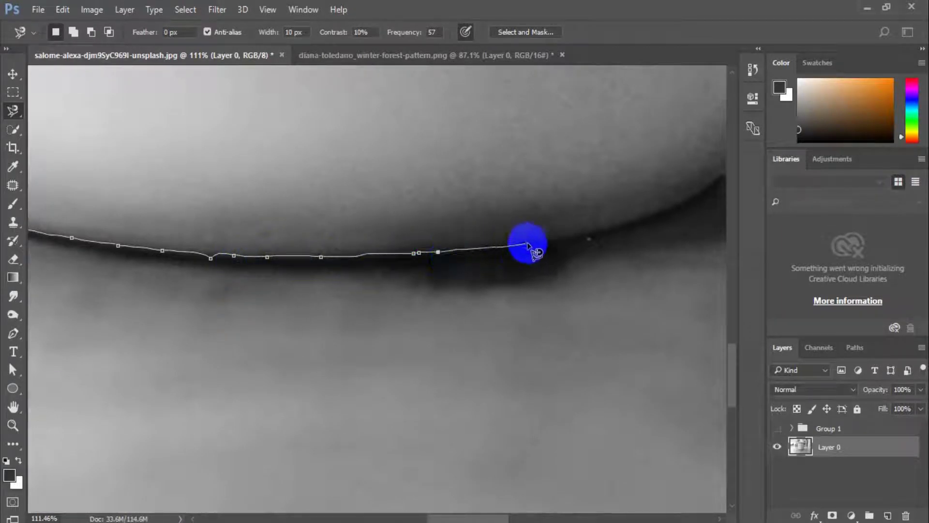
{"action": "mouse_move", "coordinate": [597, 235]}
{"action": "left_mouse_down"}
{"action": "mouse_move", "coordinate": [369, 370]}
{"action": "mouse_move", "coordinate": [363, 362]}
{"action": "left_mouse_up"}
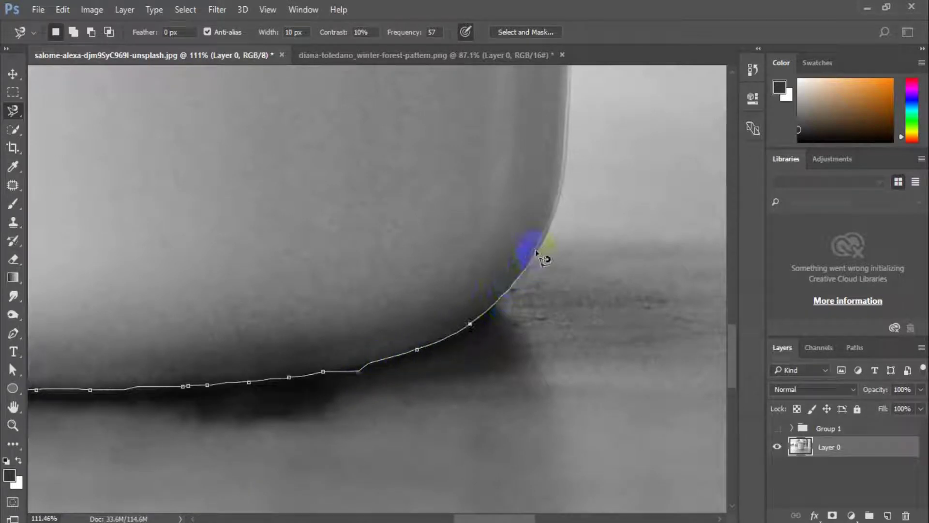
{"action": "left_click_drag", "start_coordinate": [550, 231], "coordinate": [388, 409]}
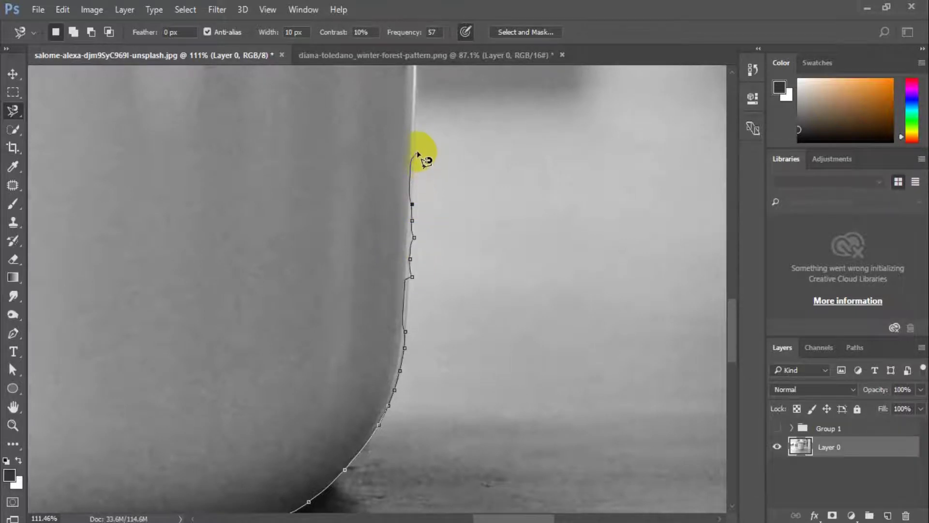
Step: Trace the mug's straight right edge upward toward the rim, following the bright outline
{"action": "left_click_drag", "start_coordinate": [424, 117], "coordinate": [398, 370]}
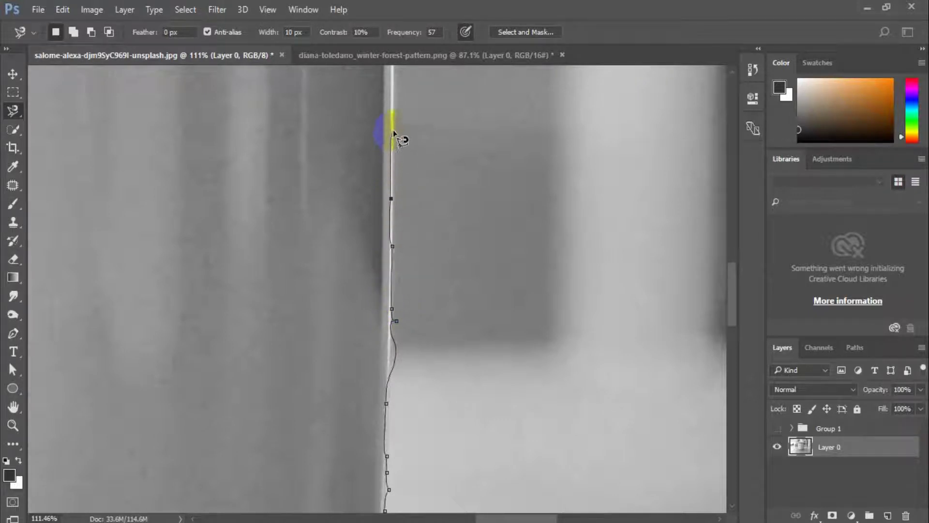
{"action": "left_click_drag", "start_coordinate": [396, 92], "coordinate": [393, 381]}
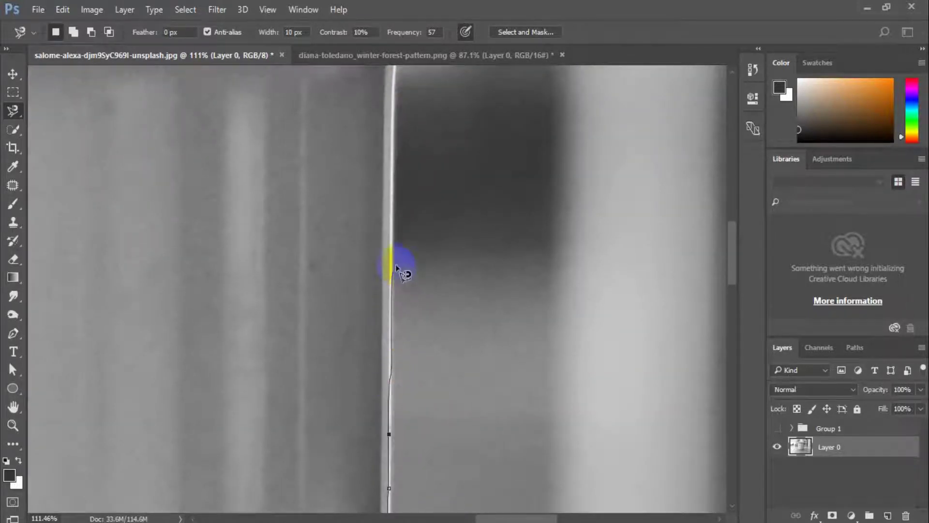
{"action": "left_click_drag", "start_coordinate": [395, 173], "coordinate": [400, 404]}
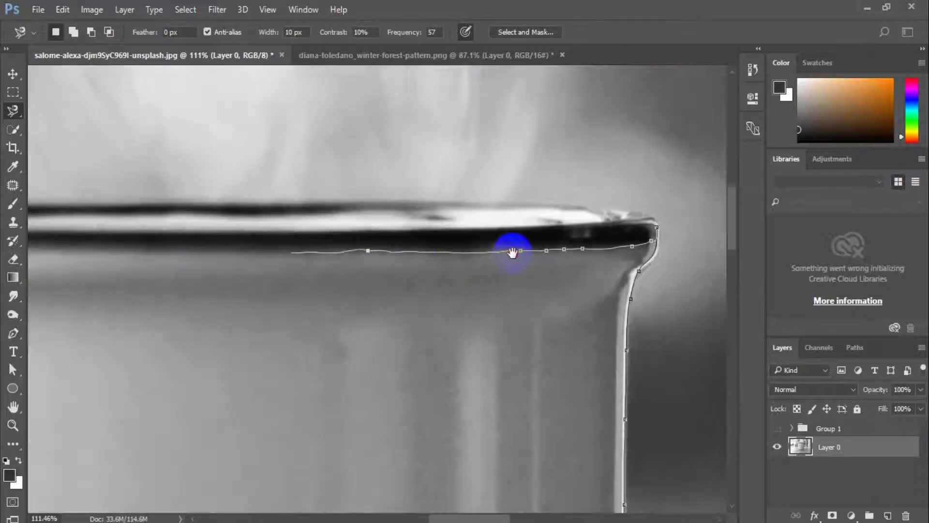
Step: Trace along the underside of the black rim back to the starting point and close the selection
{"action": "left_click_drag", "start_coordinate": [78, 245], "coordinate": [519, 255]}
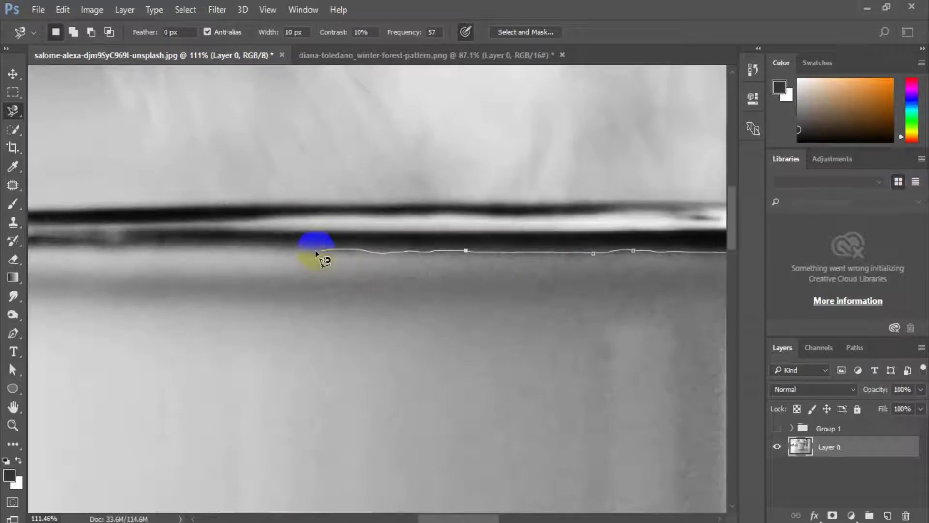
{"action": "left_click_drag", "start_coordinate": [155, 250], "coordinate": [504, 255]}
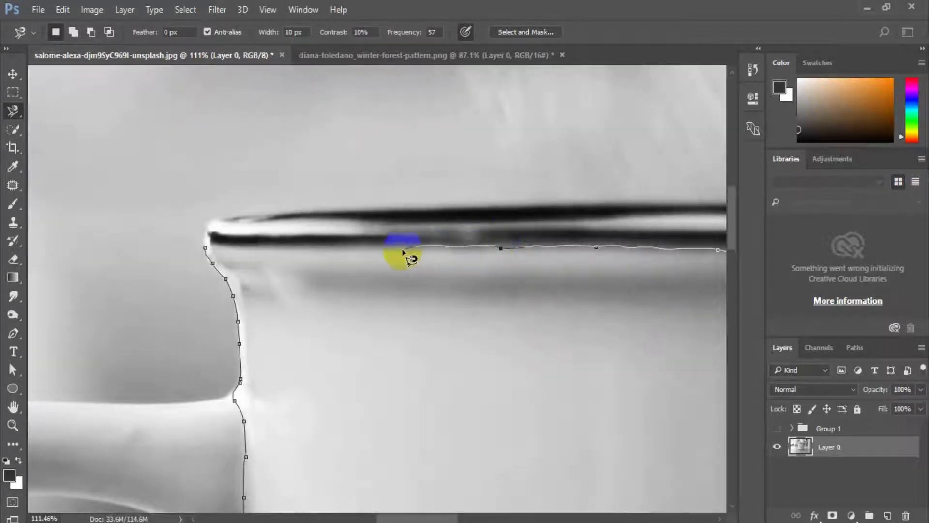
{"action": "left_click_drag", "start_coordinate": [246, 251], "coordinate": [204, 249]}
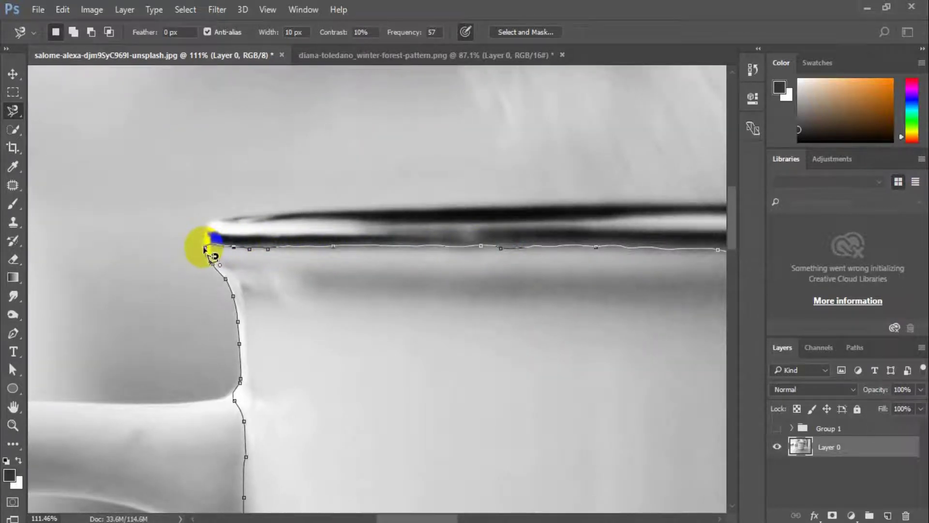
{"action": "left_click", "coordinate": [206, 249]}
Step: Add the missed slivers along the middle of the mug's right edge to the selection with the Lasso tool
{"action": "mouse_move", "coordinate": [307, 307]}
{"action": "left_mouse_down"}
{"action": "mouse_move", "coordinate": [193, 252]}
{"action": "mouse_move", "coordinate": [257, 230]}
{"action": "mouse_move", "coordinate": [195, 238]}
{"action": "left_mouse_up"}
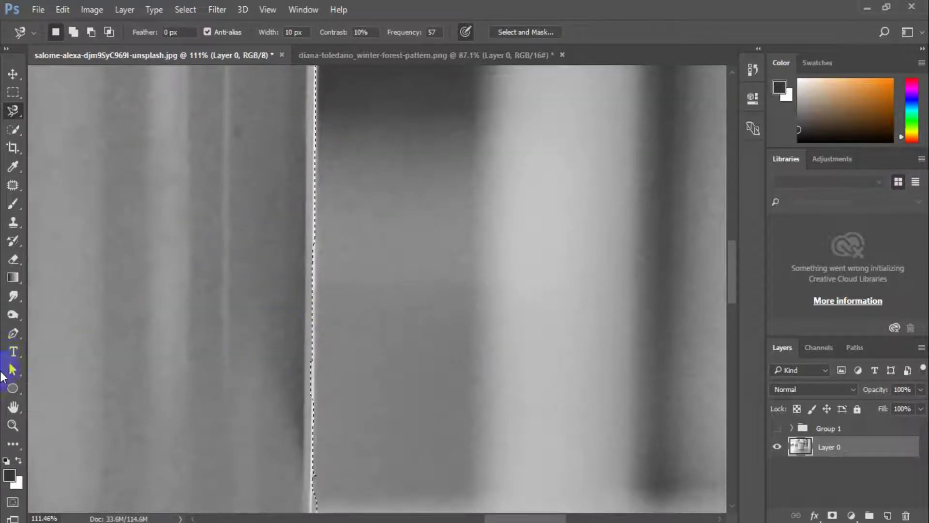
{"action": "right_click", "coordinate": [13, 111]}
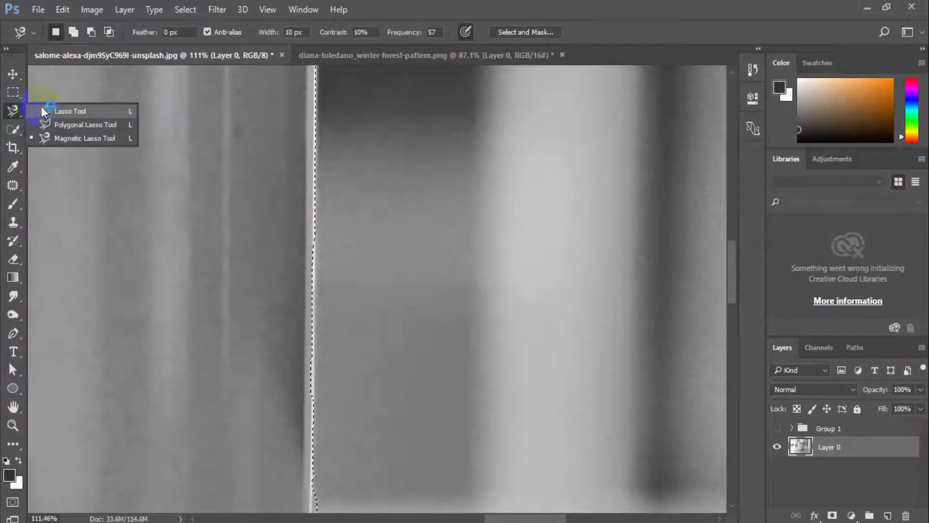
{"action": "left_click", "coordinate": [49, 110]}
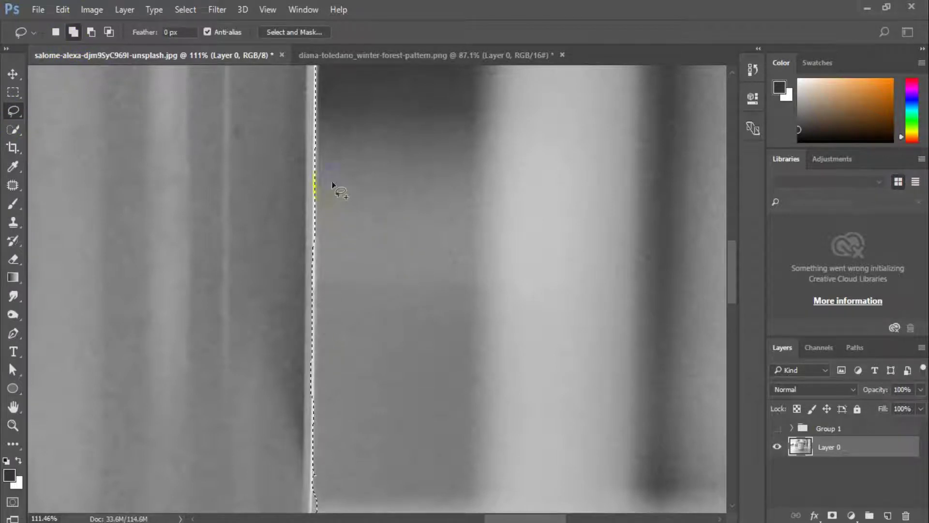
{"action": "left_click_drag", "start_coordinate": [314, 244], "coordinate": [314, 256]}
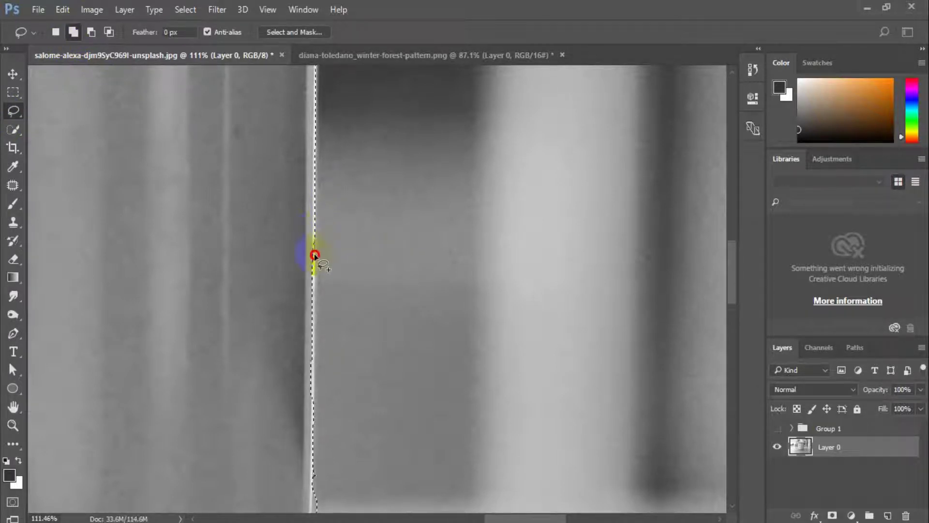
{"action": "mouse_move", "coordinate": [312, 302]}
{"action": "left_mouse_down"}
{"action": "mouse_move", "coordinate": [273, 274]}
{"action": "mouse_move", "coordinate": [334, 328]}
{"action": "mouse_move", "coordinate": [353, 239]}
{"action": "left_mouse_up"}
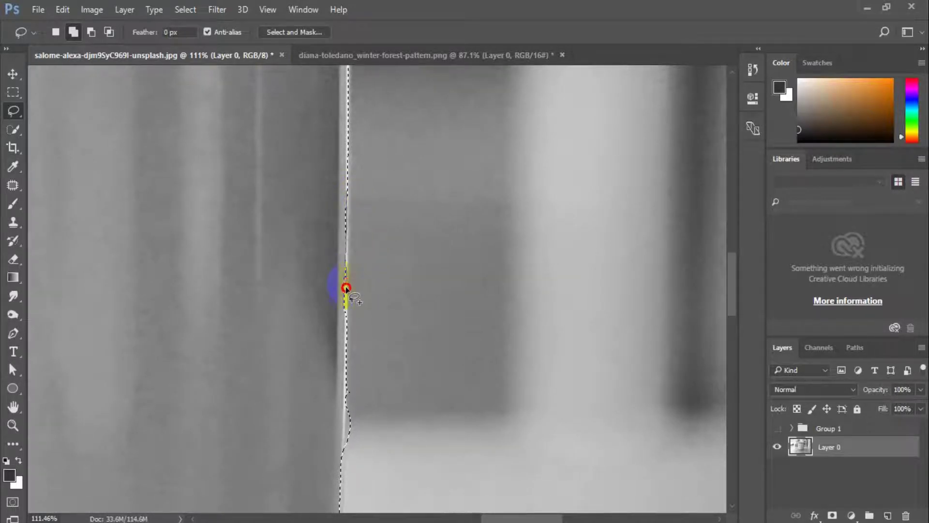
{"action": "left_click_drag", "start_coordinate": [336, 339], "coordinate": [343, 213]}
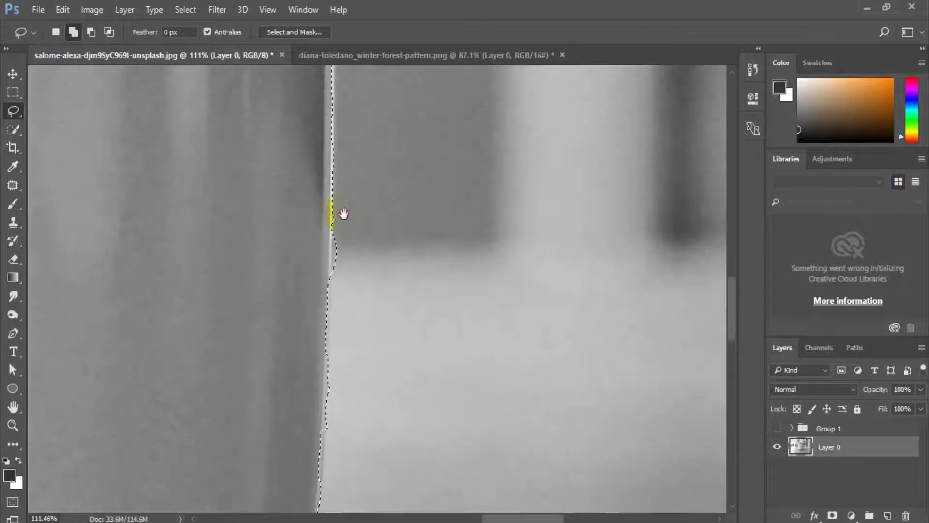
Step: Subtract the bulge outside the mug's right edge, near the tabletop horizon, from the selection
{"action": "left_click", "coordinate": [91, 32]}
{"action": "left_click_drag", "start_coordinate": [332, 169], "coordinate": [342, 190]}
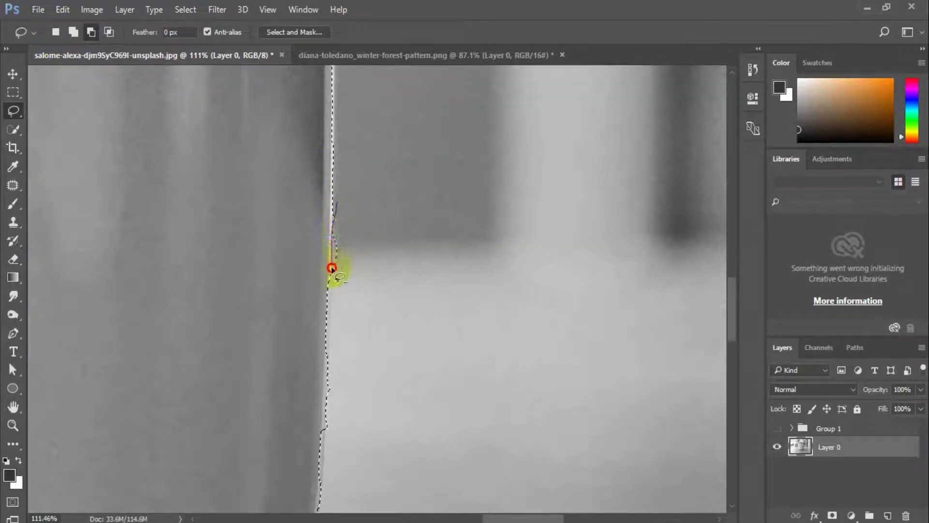
{"action": "left_click_drag", "start_coordinate": [331, 267], "coordinate": [354, 210]}
{"action": "left_click_drag", "start_coordinate": [357, 303], "coordinate": [348, 156]}
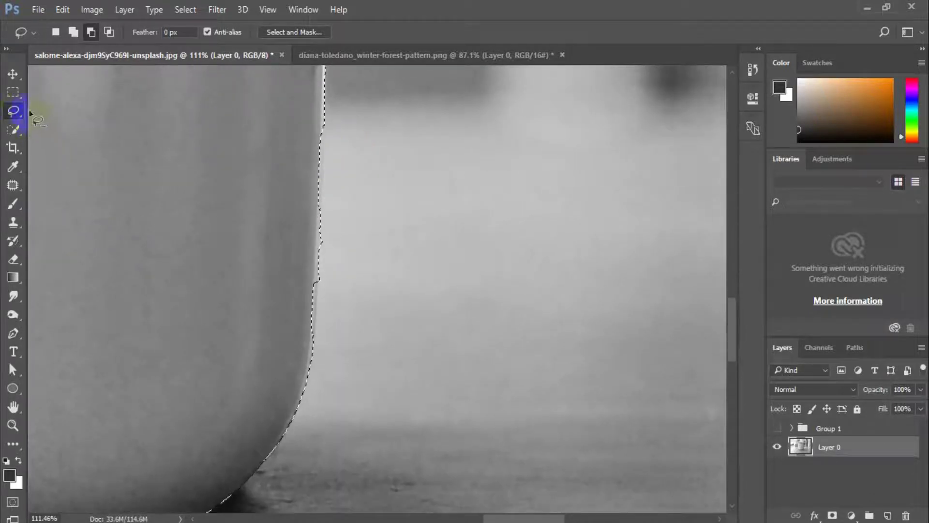
Step: Add the notches along the lower part of the mug's right edge to the selection
{"action": "left_click", "coordinate": [73, 32]}
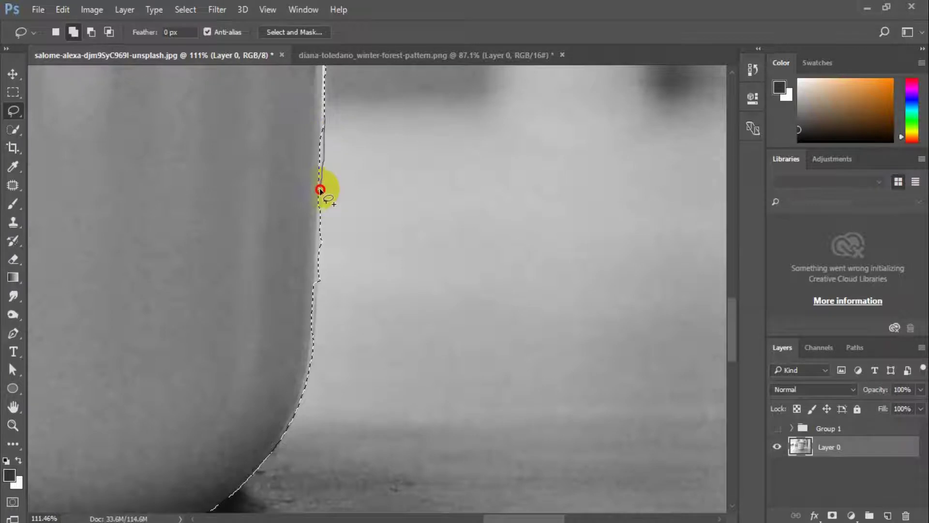
{"action": "mouse_move", "coordinate": [319, 209]}
{"action": "left_mouse_down"}
{"action": "mouse_move", "coordinate": [296, 149]}
{"action": "mouse_move", "coordinate": [306, 216]}
{"action": "left_mouse_up"}
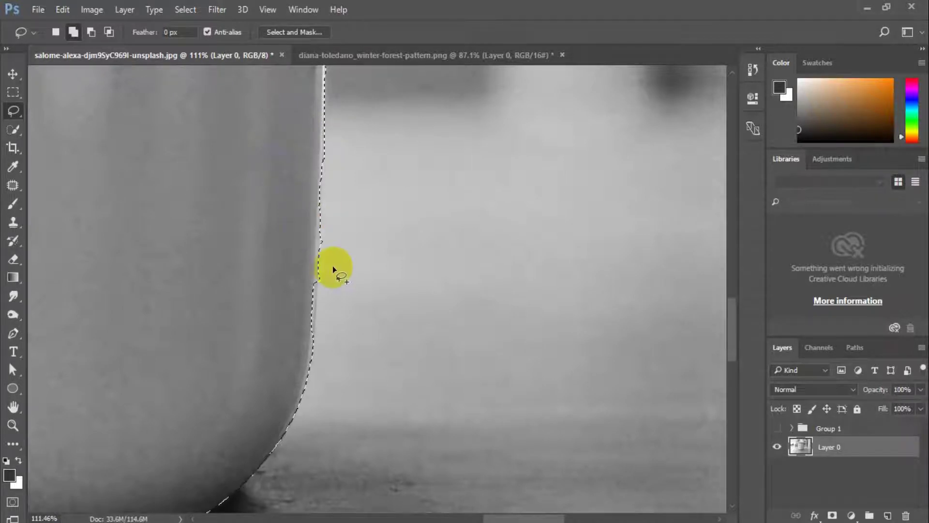
{"action": "mouse_move", "coordinate": [316, 282]}
{"action": "left_mouse_down"}
{"action": "mouse_move", "coordinate": [313, 344]}
{"action": "mouse_move", "coordinate": [301, 371]}
{"action": "left_mouse_up"}
Step: Subtract the small bump outside the mug's lower right edge, check the bottom outline, and fit the whole image in view
{"action": "left_click", "coordinate": [91, 32]}
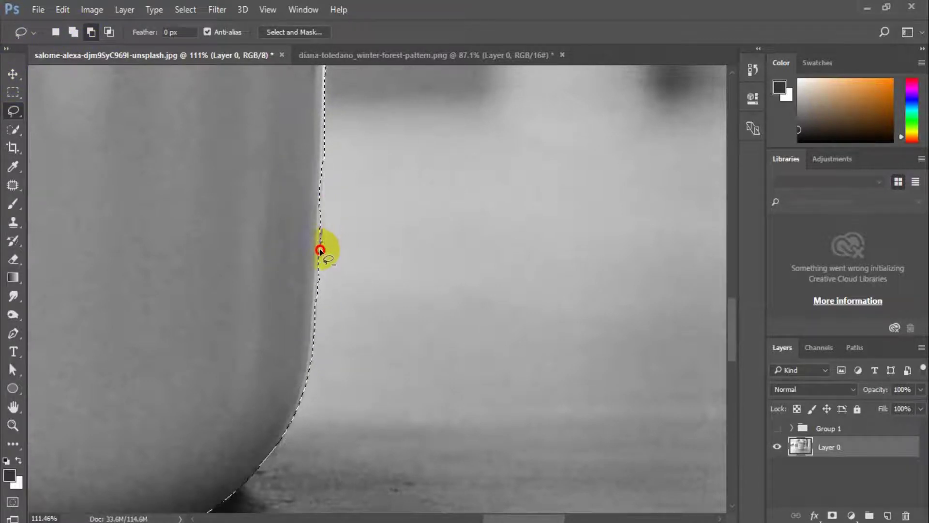
{"action": "mouse_move", "coordinate": [319, 276]}
{"action": "left_mouse_down"}
{"action": "mouse_move", "coordinate": [322, 300]}
{"action": "mouse_move", "coordinate": [335, 255]}
{"action": "left_mouse_up"}
{"action": "mouse_move", "coordinate": [327, 133]}
{"action": "left_mouse_down"}
{"action": "mouse_move", "coordinate": [323, 176]}
{"action": "mouse_move", "coordinate": [338, 135]}
{"action": "left_mouse_up"}
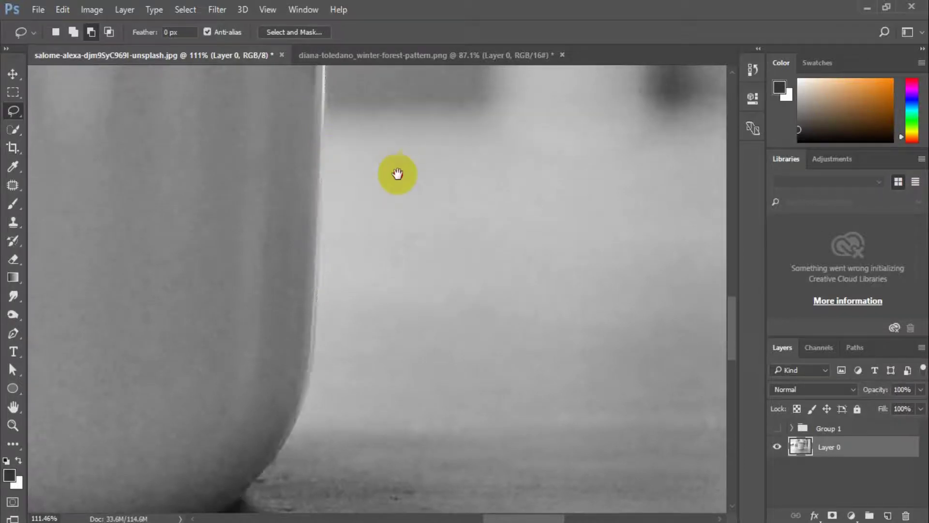
{"action": "left_click_drag", "start_coordinate": [394, 172], "coordinate": [389, 249]}
{"action": "left_click_drag", "start_coordinate": [318, 384], "coordinate": [518, 93]}
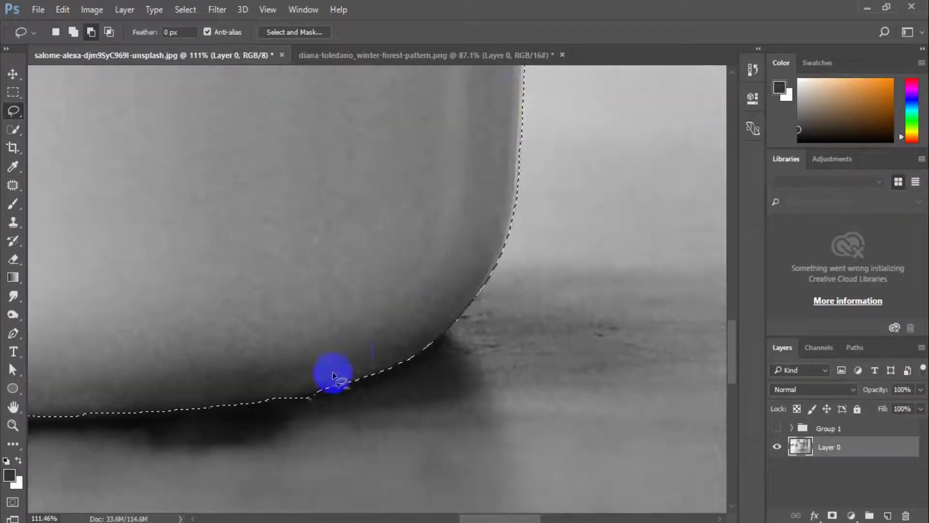
{"action": "mouse_move", "coordinate": [287, 404]}
{"action": "left_mouse_down"}
{"action": "mouse_move", "coordinate": [297, 394]}
{"action": "mouse_move", "coordinate": [338, 391]}
{"action": "mouse_move", "coordinate": [270, 421]}
{"action": "mouse_move", "coordinate": [327, 388]}
{"action": "mouse_move", "coordinate": [181, 419]}
{"action": "mouse_move", "coordinate": [456, 373]}
{"action": "left_mouse_up"}
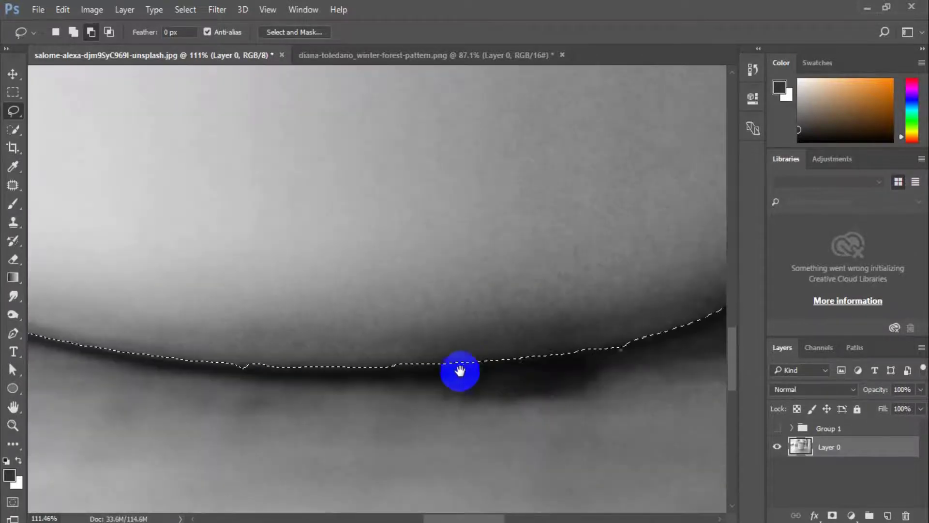
{"action": "mouse_move", "coordinate": [234, 367]}
{"action": "left_mouse_down"}
{"action": "mouse_move", "coordinate": [225, 365]}
{"action": "mouse_move", "coordinate": [502, 414]}
{"action": "mouse_move", "coordinate": [421, 399]}
{"action": "mouse_move", "coordinate": [372, 349]}
{"action": "left_mouse_up"}
{"action": "key", "text": "ctrl+0"}
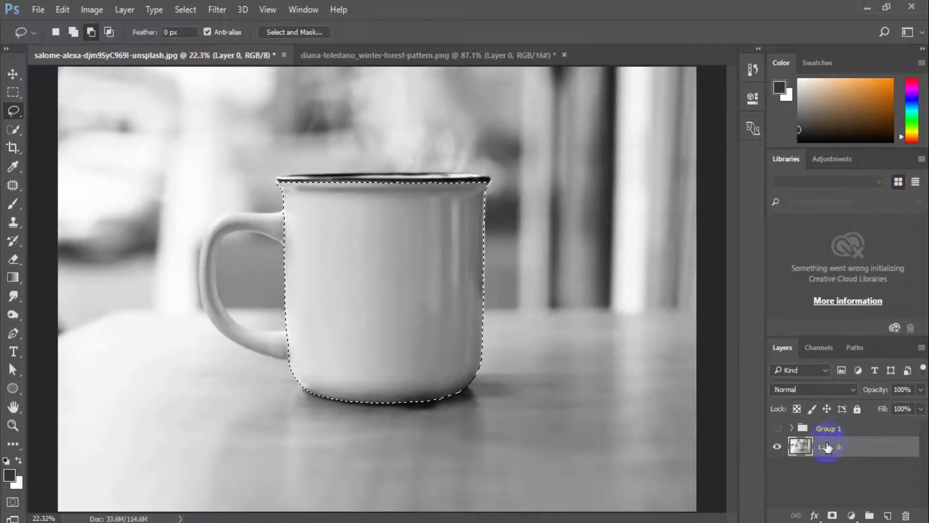
Step: Duplicate Layer 0, mask the copy to the selected mug body, and check it by toggling the original layer's visibility
{"action": "left_click_drag", "start_coordinate": [844, 449], "coordinate": [890, 517]}
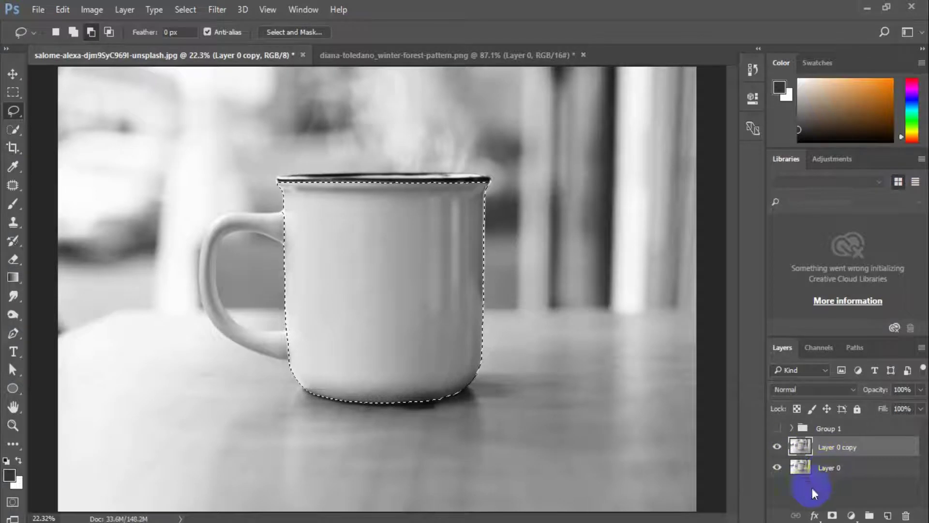
{"action": "left_click", "coordinate": [832, 516]}
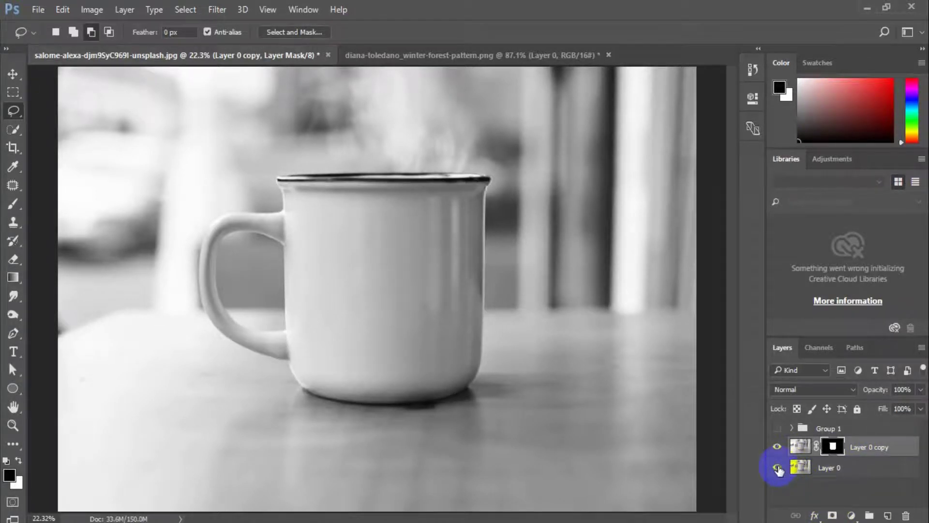
{"action": "left_click", "coordinate": [777, 468]}
{"action": "left_click", "coordinate": [778, 467]}
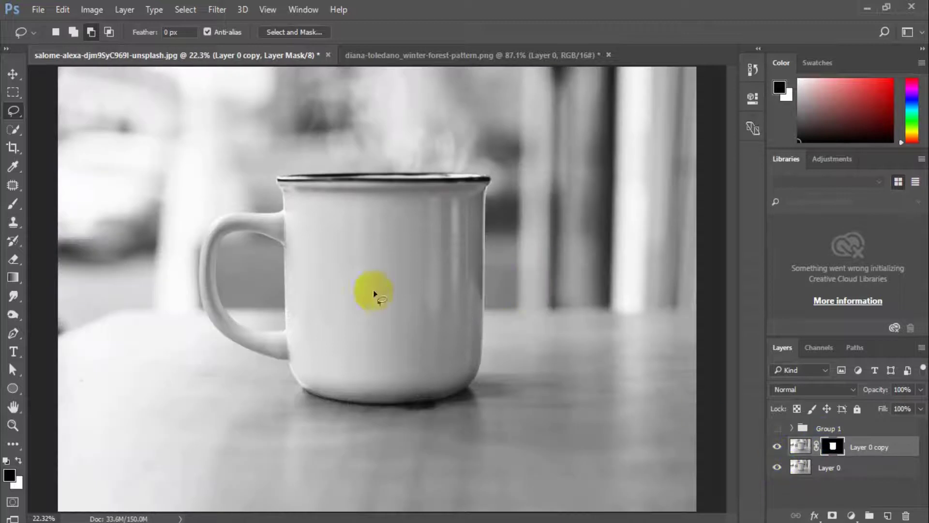
Step: Move the winter forest pattern layer from its own document into the mug photo as a new layer above the masked copy
{"action": "left_click", "coordinate": [13, 73]}
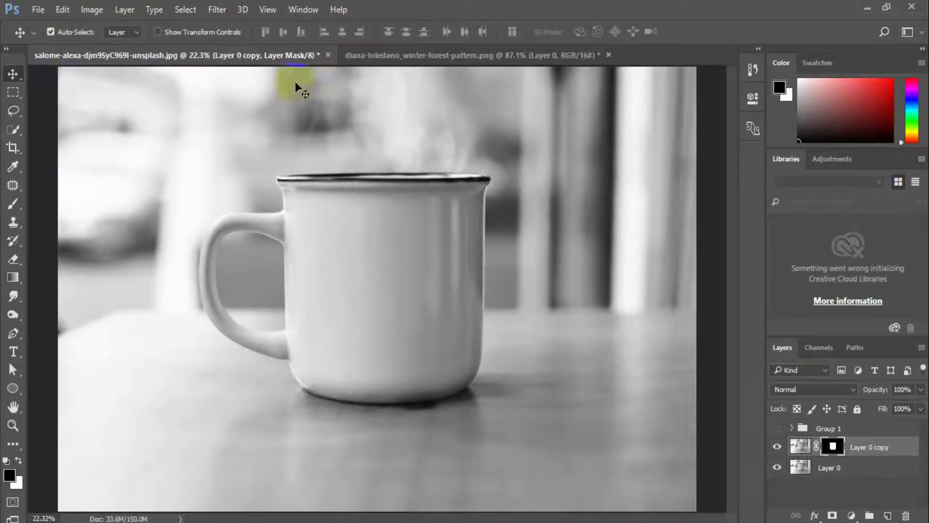
{"action": "left_click", "coordinate": [419, 55]}
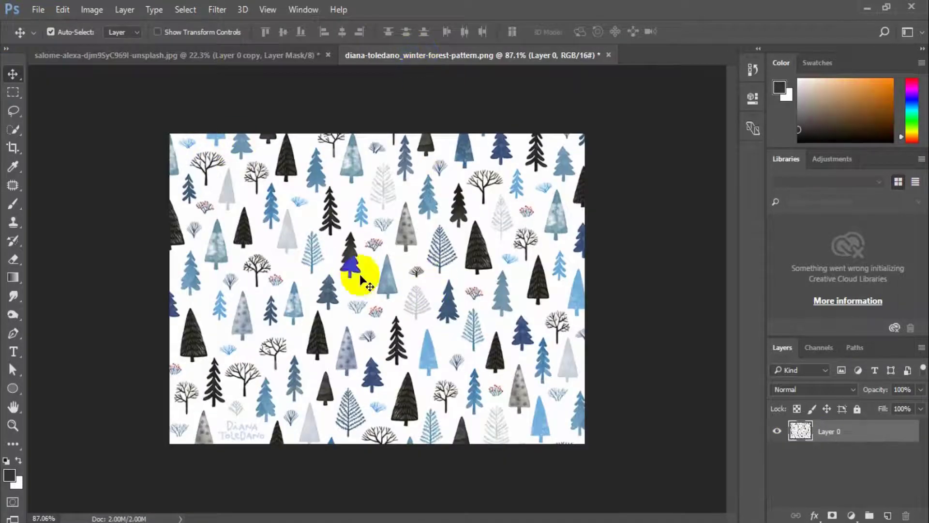
{"action": "left_click_drag", "start_coordinate": [440, 261], "coordinate": [289, 82]}
{"action": "left_click_drag", "start_coordinate": [428, 260], "coordinate": [428, 260]}
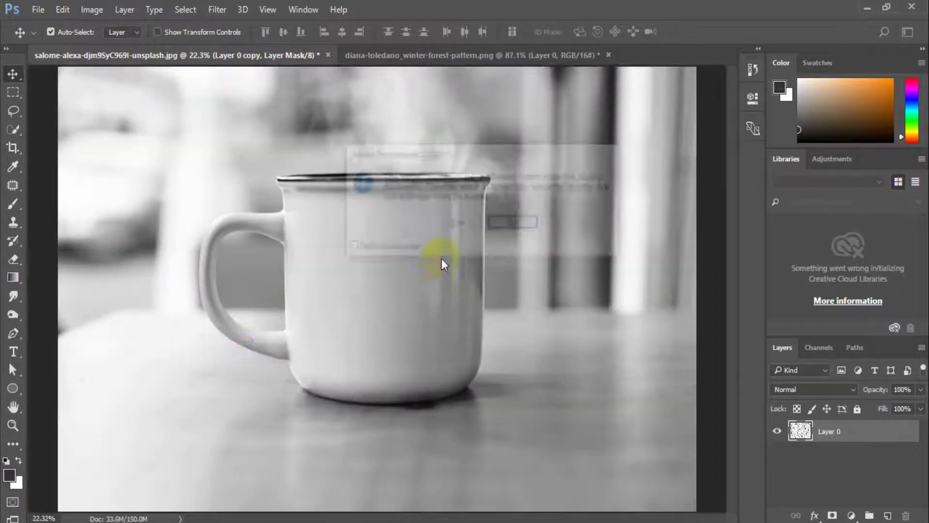
{"action": "left_click", "coordinate": [457, 224]}
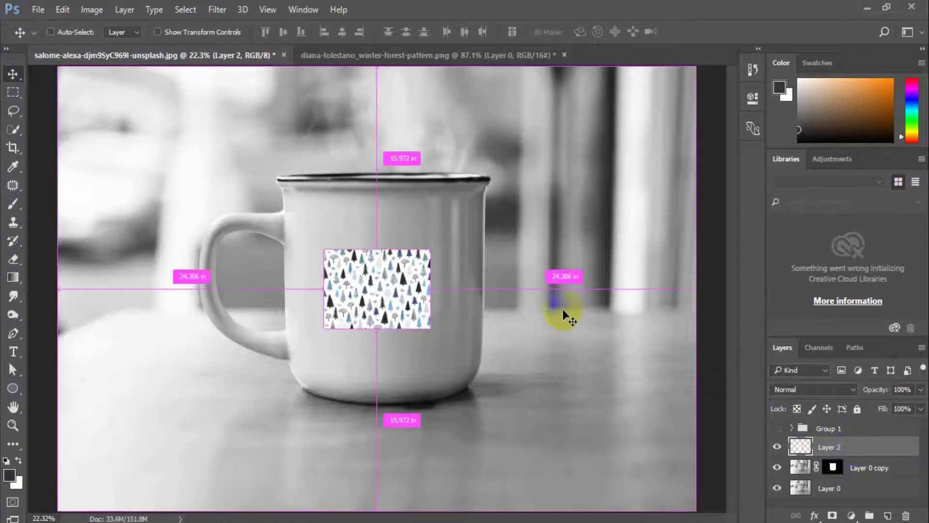
Step: Convert the pattern layer, Layer 2, to a smart object
{"action": "key", "text": "ctrl+t"}
{"action": "left_click", "coordinate": [603, 30]}
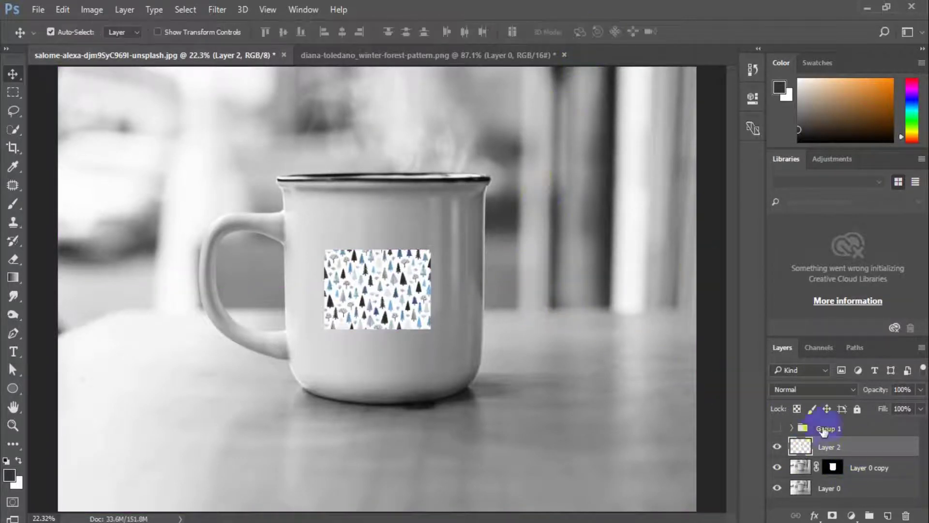
{"action": "right_click", "coordinate": [896, 444]}
{"action": "left_click", "coordinate": [709, 171]}
{"action": "key", "text": "ctrl"}
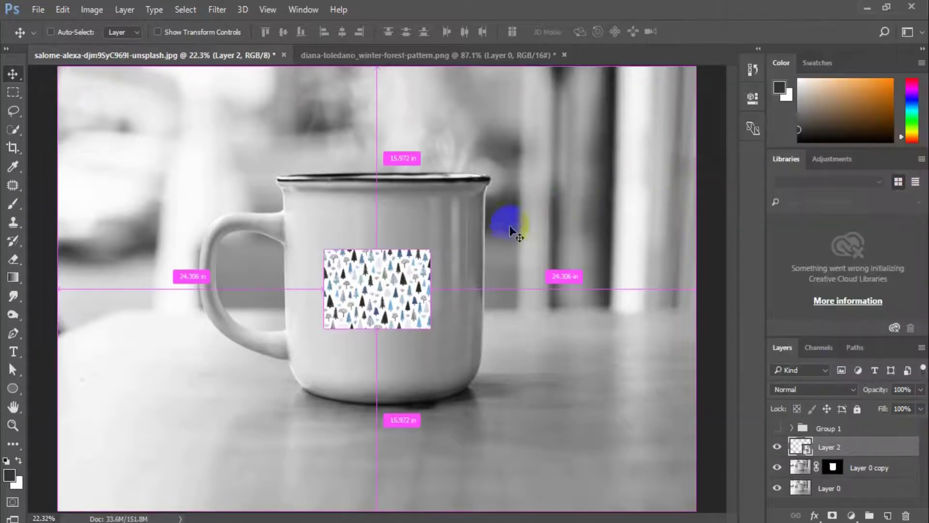
Step: Scale the pattern up to about 309% with Free Transform and shift it slightly down to cover the mug body
{"action": "key", "text": "ctrl+t"}
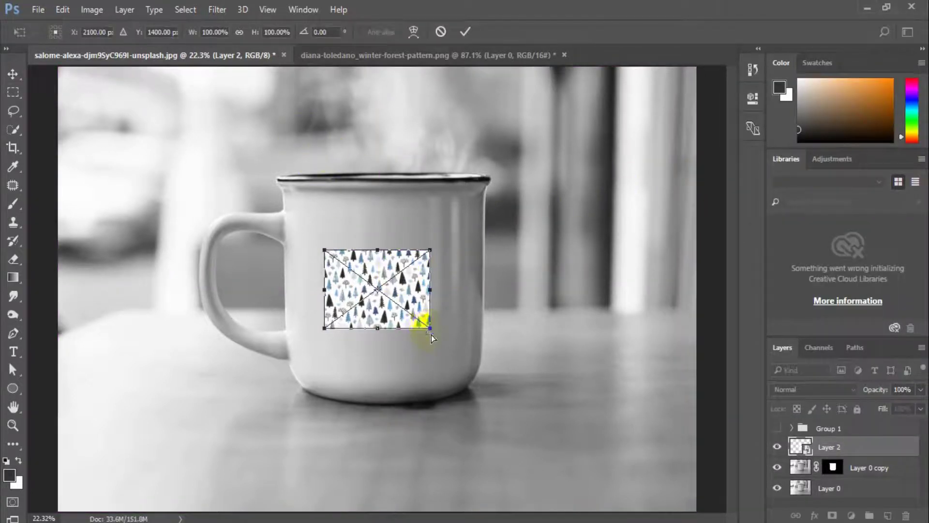
{"action": "left_click_drag", "start_coordinate": [429, 328], "coordinate": [523, 433]}
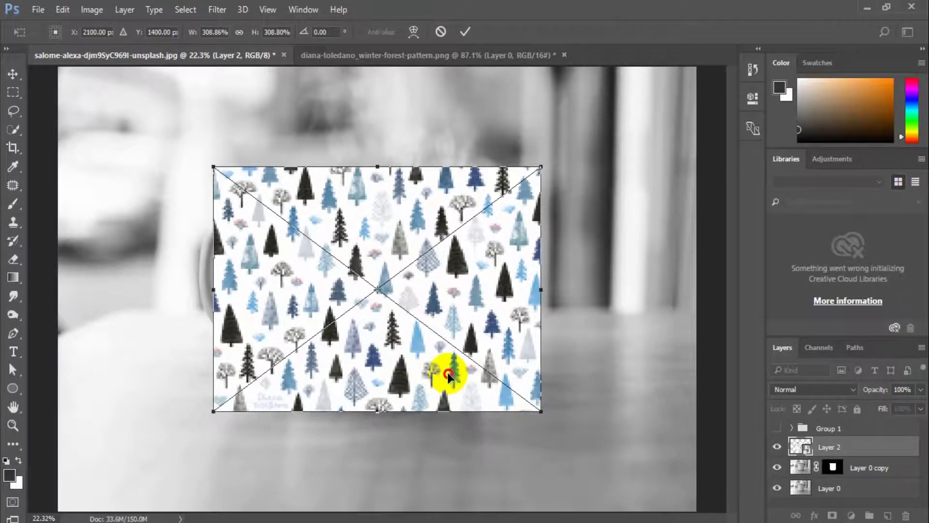
{"action": "left_click_drag", "start_coordinate": [445, 375], "coordinate": [450, 385]}
{"action": "key", "text": "Return"}
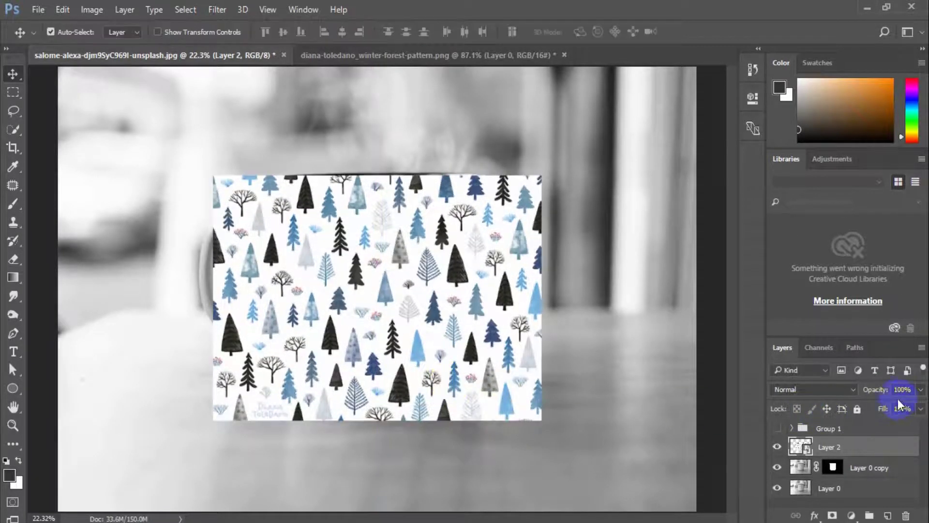
Step: Lower the pattern layer's opacity to 29% and nudge the pattern up and right over the mug
{"action": "left_click_drag", "start_coordinate": [878, 393], "coordinate": [841, 394]}
{"action": "left_click_drag", "start_coordinate": [836, 394], "coordinate": [830, 396]}
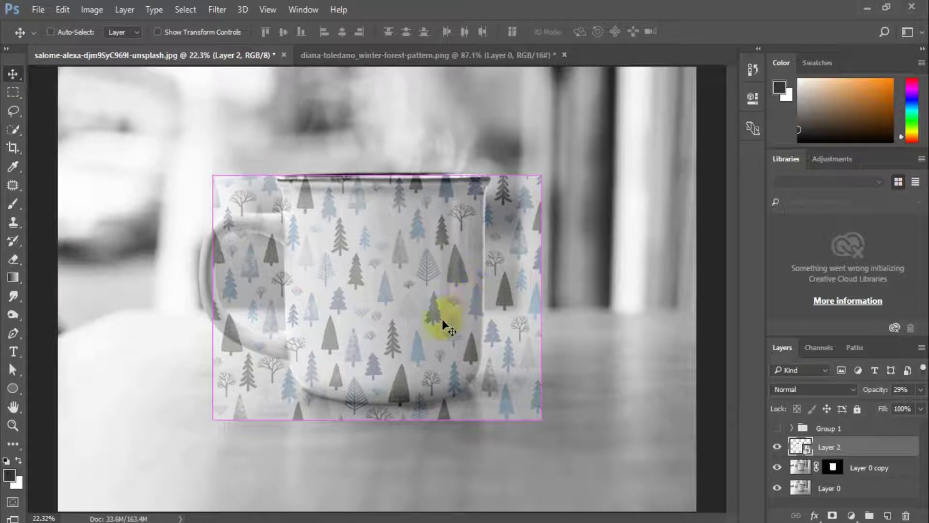
{"action": "left_click_drag", "start_coordinate": [412, 318], "coordinate": [419, 317]}
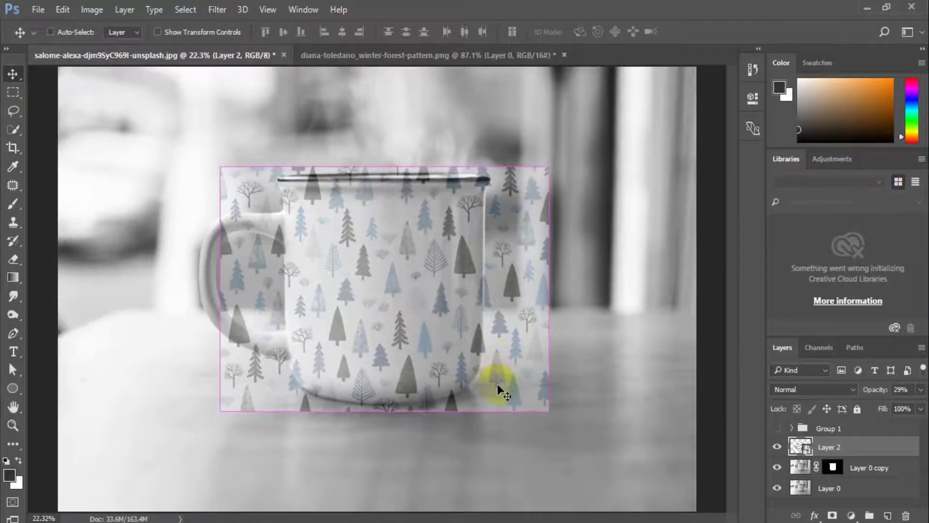
Step: Enlarge the pattern slightly about its centre to 318% of its original size
{"action": "key", "text": "ctrl+t"}
{"action": "left_click_drag", "start_coordinate": [550, 412], "coordinate": [553, 414]}
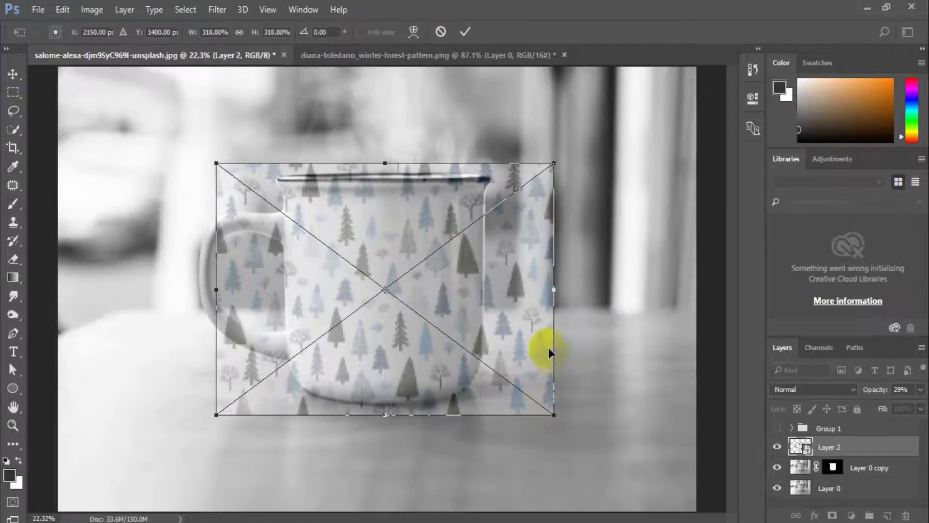
{"action": "key", "text": "Return"}
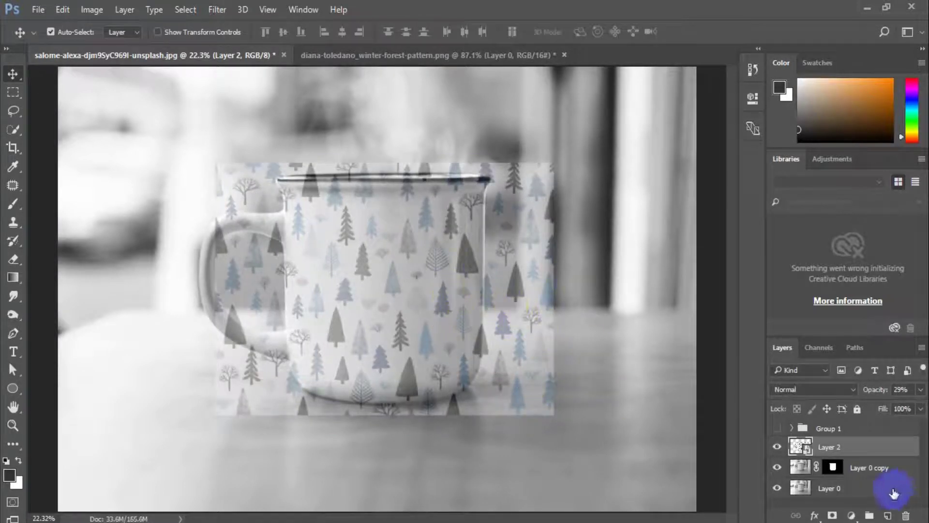
Step: Warp the pattern layer with the Arc Lower style
{"action": "left_click", "coordinate": [58, 10]}
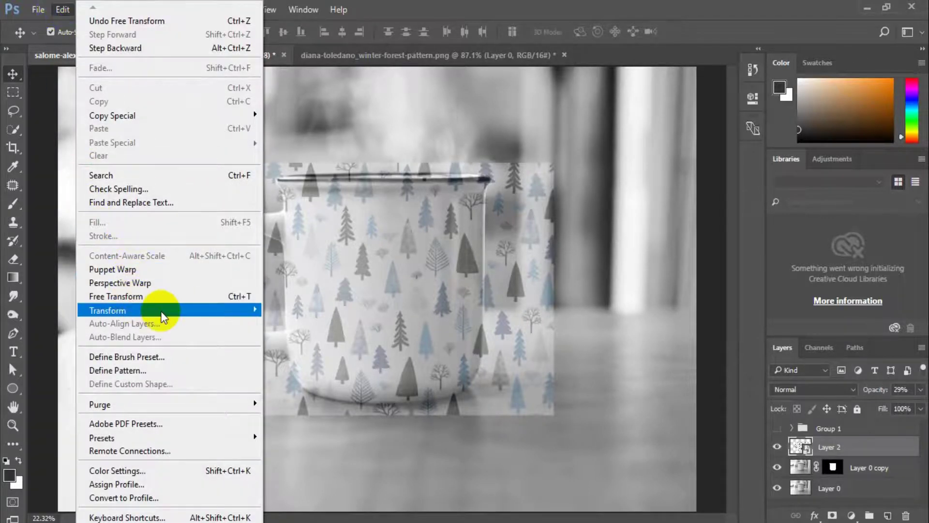
{"action": "mouse_move", "coordinate": [178, 312]}
{"action": "left_click", "coordinate": [323, 397]}
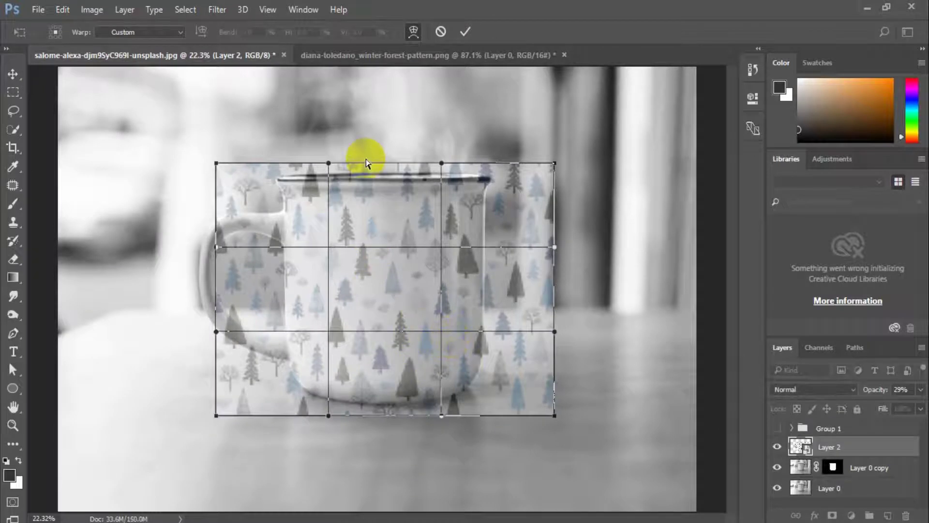
{"action": "left_click", "coordinate": [177, 32]}
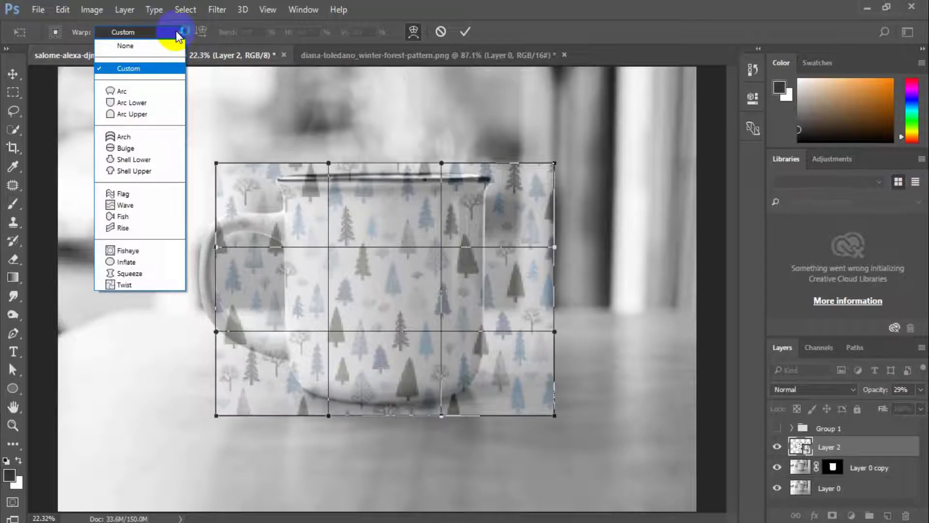
{"action": "left_click", "coordinate": [148, 103]}
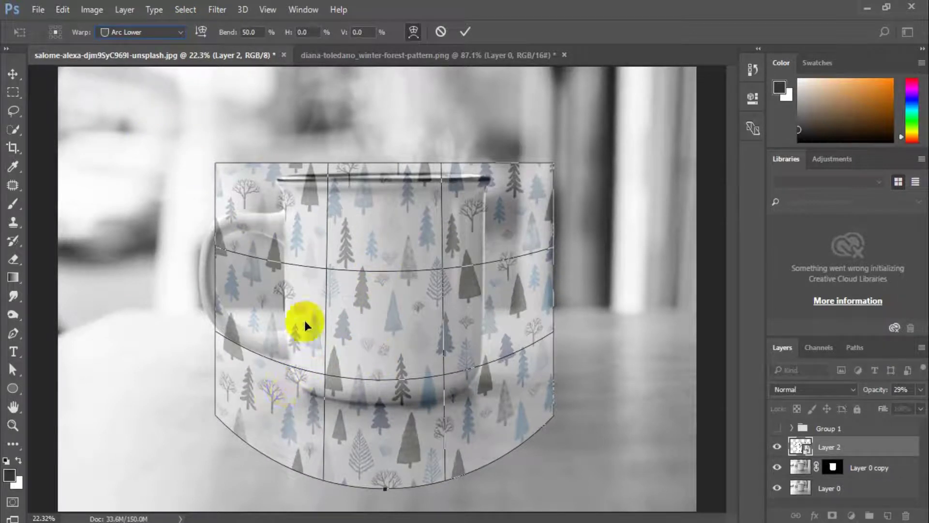
Step: Move the arced pattern up until its curved lower edge sits just below the mug's base, and apply the warp
{"action": "left_click", "coordinate": [226, 407]}
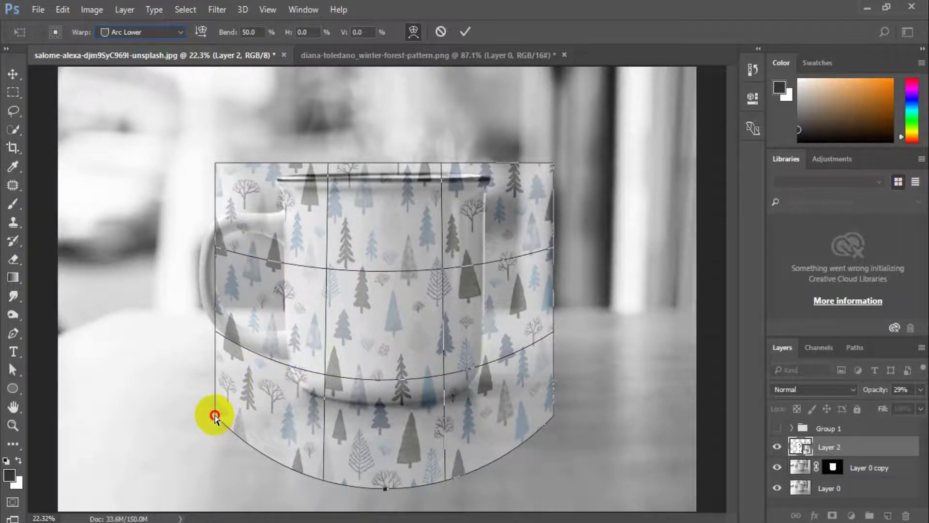
{"action": "left_click_drag", "start_coordinate": [260, 406], "coordinate": [285, 397]}
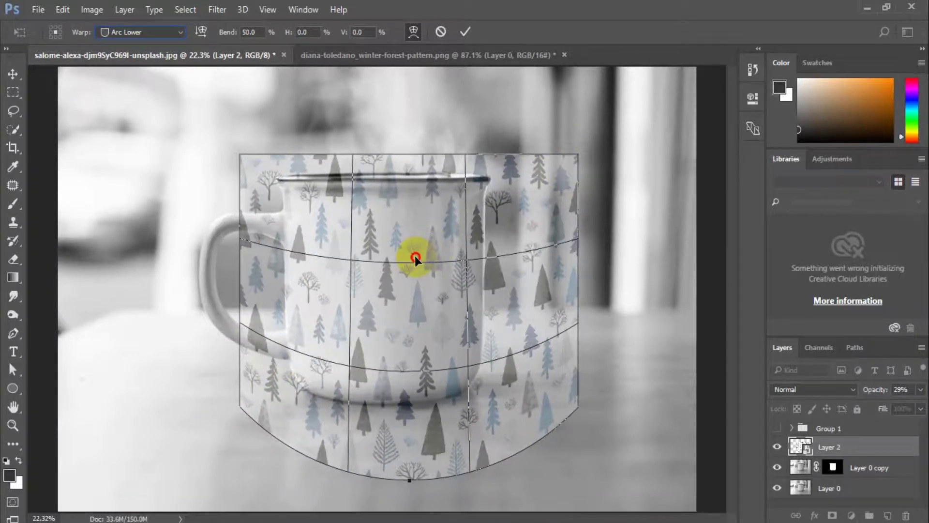
{"action": "left_click_drag", "start_coordinate": [415, 258], "coordinate": [399, 212]}
{"action": "left_click", "coordinate": [465, 32]}
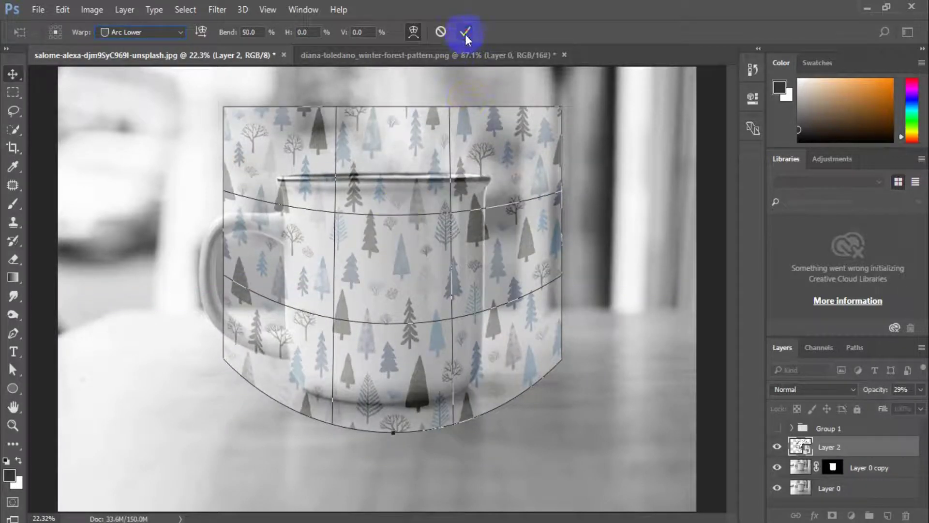
{"action": "double_click", "coordinate": [516, 210]}
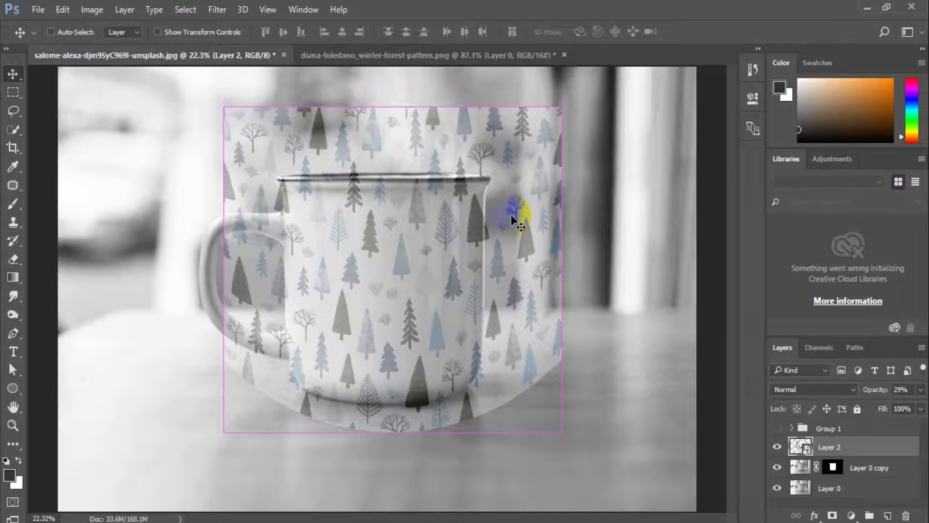
Step: Scale the arced pattern down to about 263% and shift it down and left so it covers the mug body
{"action": "key", "text": "ctrl+t"}
{"action": "left_click_drag", "start_coordinate": [559, 105], "coordinate": [529, 136]}
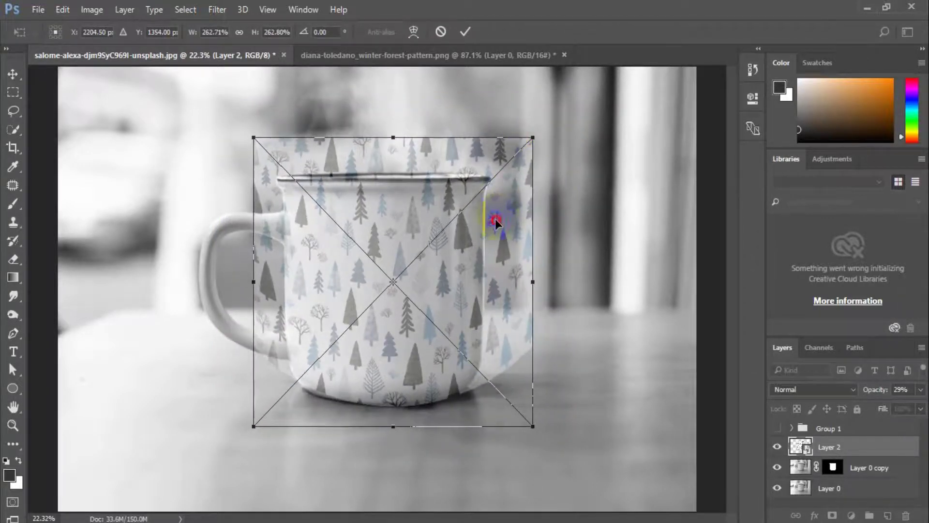
{"action": "left_click_drag", "start_coordinate": [498, 217], "coordinate": [489, 237]}
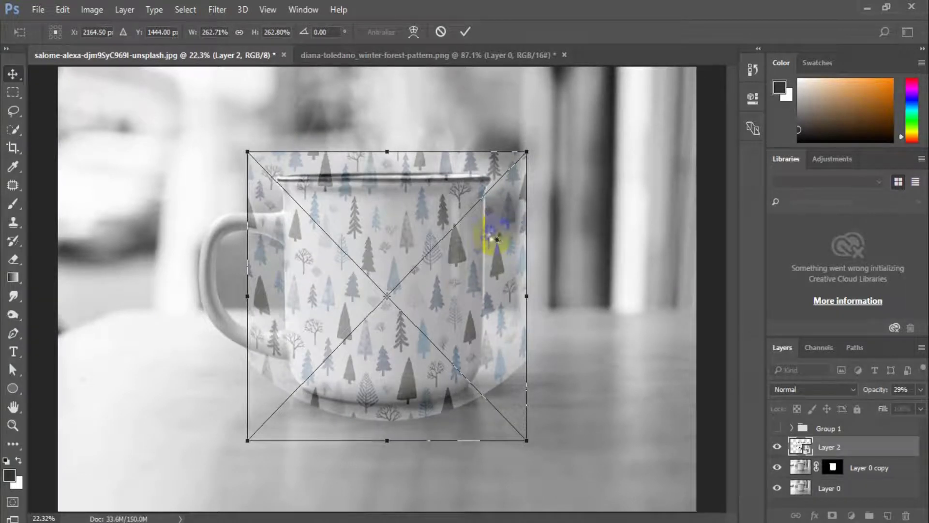
{"action": "double_click", "coordinate": [367, 193]}
Step: Reopen the pattern layer's warp and change its style from Arc Lower to Custom
{"action": "left_click", "coordinate": [69, 9]}
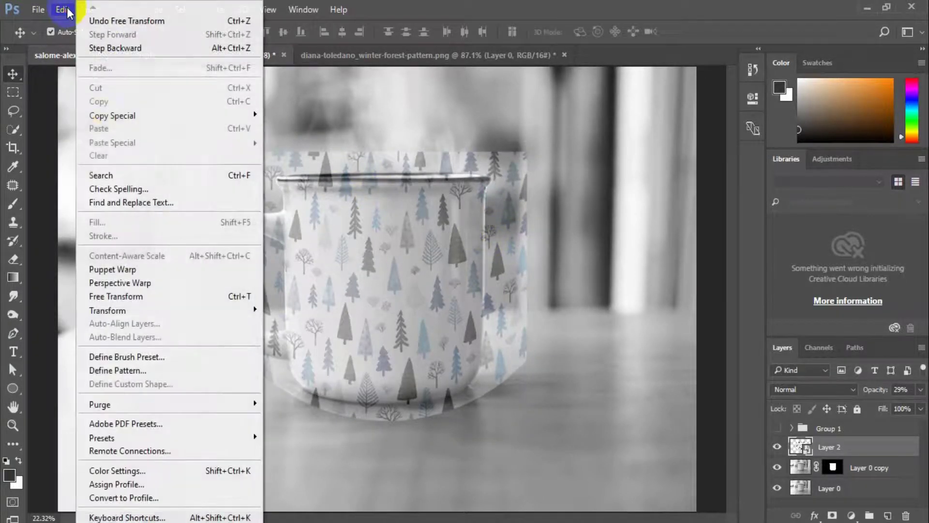
{"action": "left_click", "coordinate": [138, 314]}
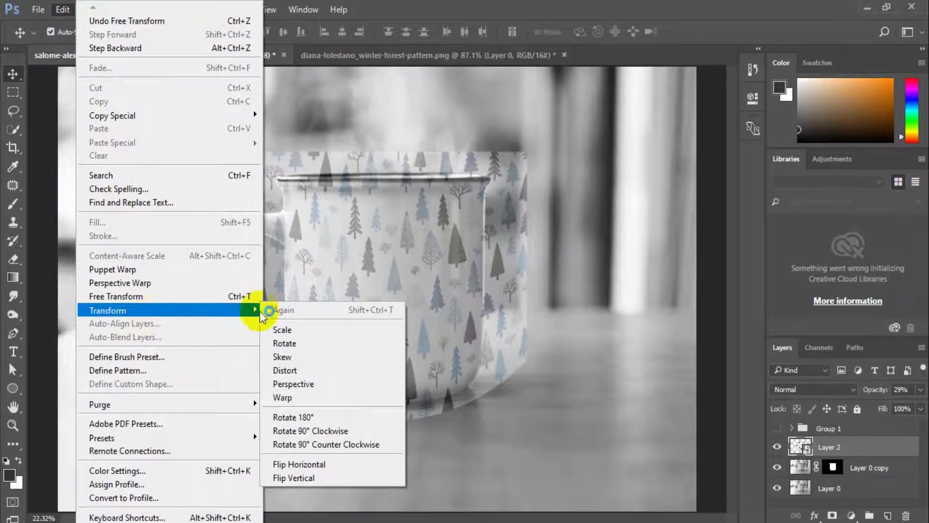
{"action": "left_click", "coordinate": [284, 397]}
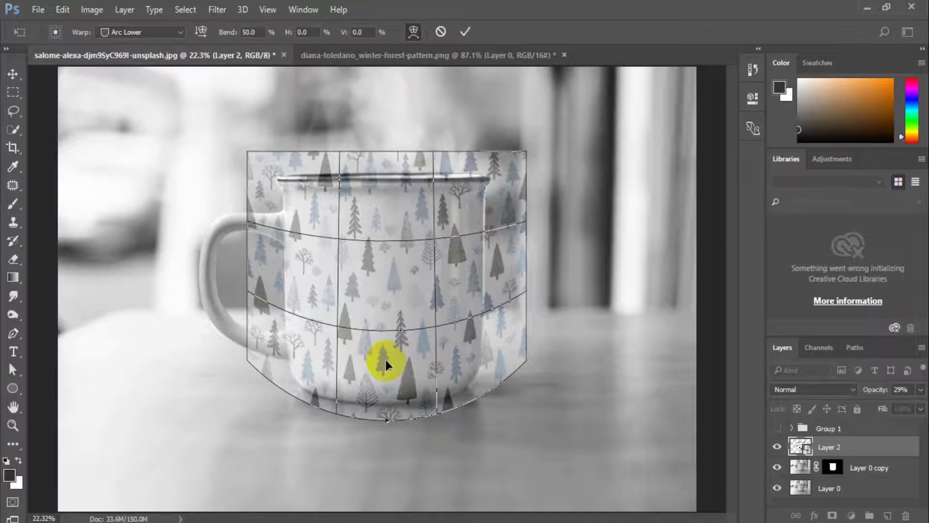
{"action": "left_click", "coordinate": [173, 33]}
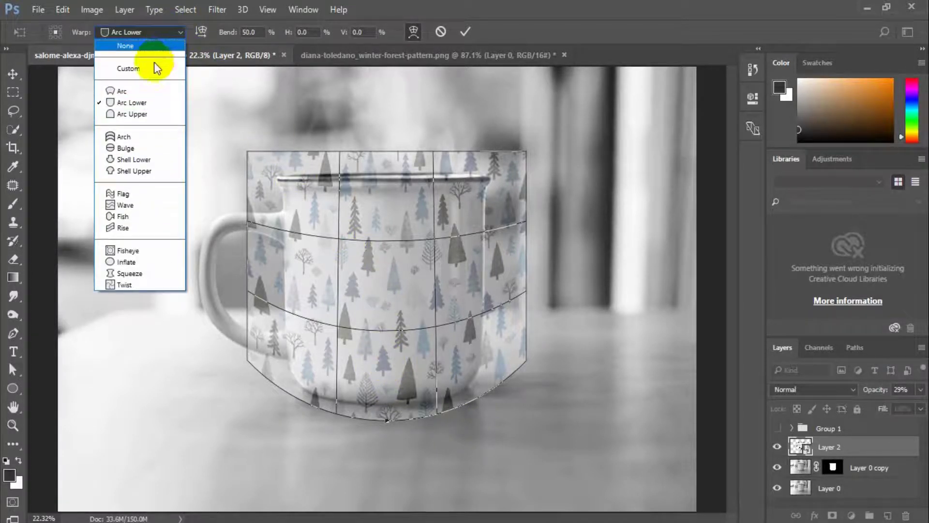
{"action": "left_click", "coordinate": [130, 74]}
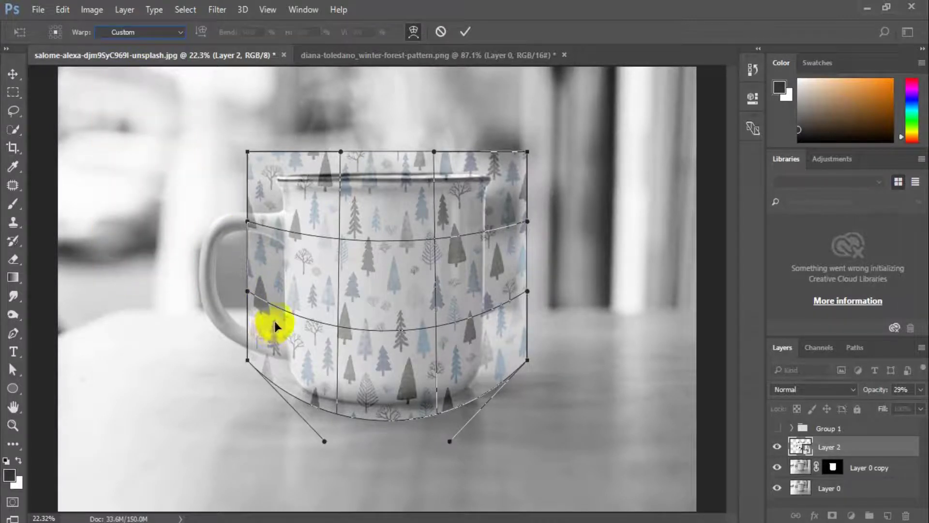
Step: Pull the corner points and edge handles on the pattern's left side inward, close to the mug's left edge
{"action": "left_click_drag", "start_coordinate": [247, 360], "coordinate": [267, 355]}
{"action": "left_click_drag", "start_coordinate": [247, 152], "coordinate": [263, 157]}
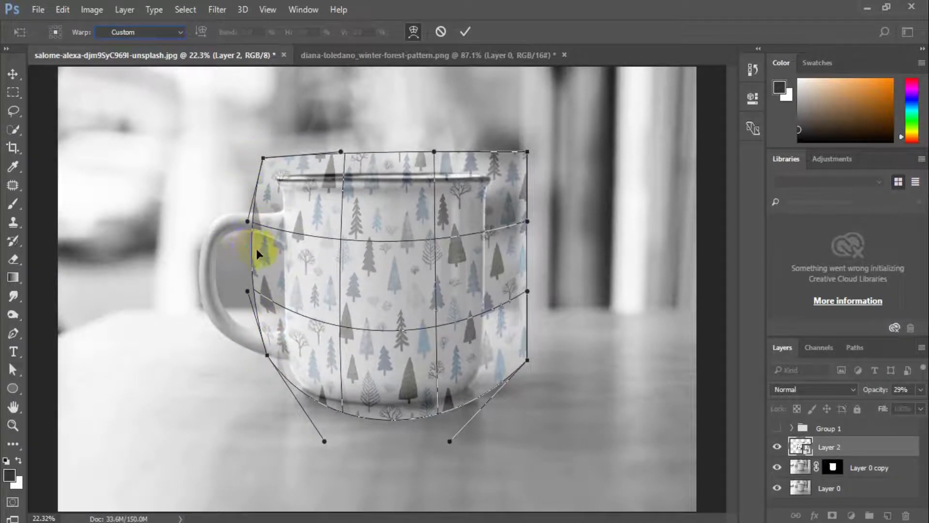
{"action": "left_click_drag", "start_coordinate": [255, 295], "coordinate": [270, 277]}
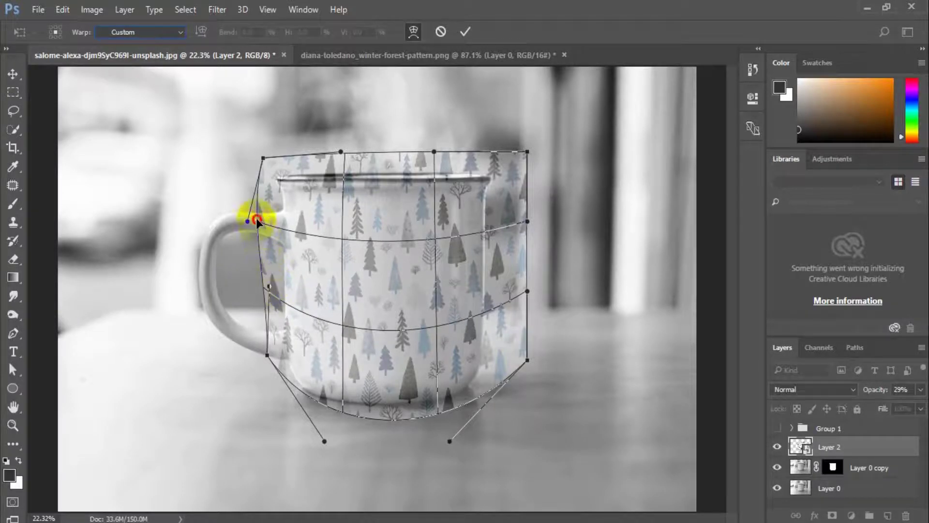
{"action": "left_click_drag", "start_coordinate": [257, 220], "coordinate": [266, 220]}
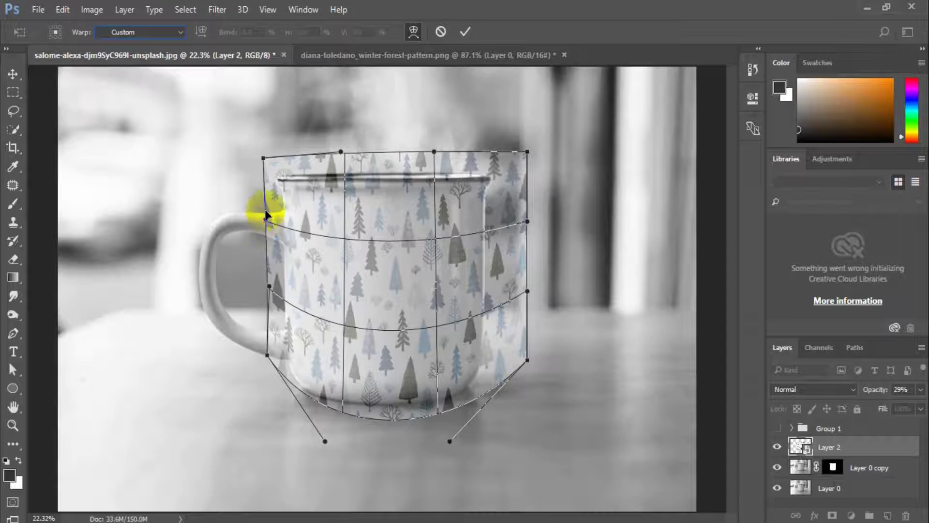
{"action": "left_click", "coordinate": [264, 158]}
{"action": "left_click_drag", "start_coordinate": [263, 158], "coordinate": [270, 168]}
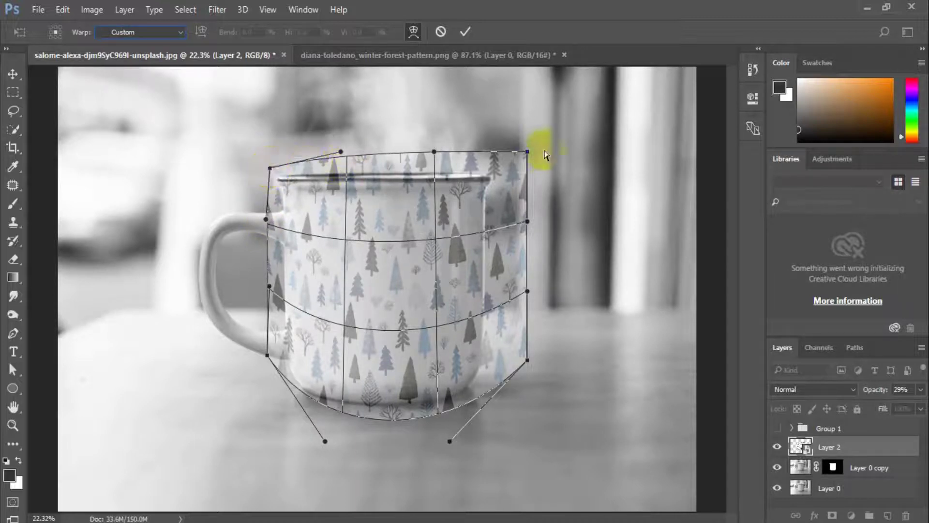
Step: Pull the corner points and edge handles on the pattern's right side inward, closer to the mug's right edge
{"action": "left_click_drag", "start_coordinate": [530, 153], "coordinate": [515, 174]}
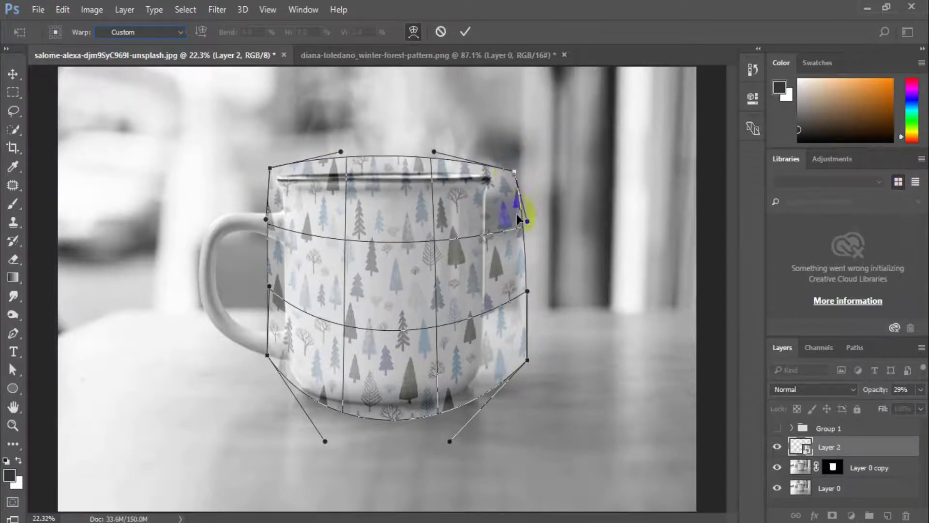
{"action": "left_click", "coordinate": [527, 361]}
{"action": "left_click_drag", "start_coordinate": [528, 362], "coordinate": [509, 349]}
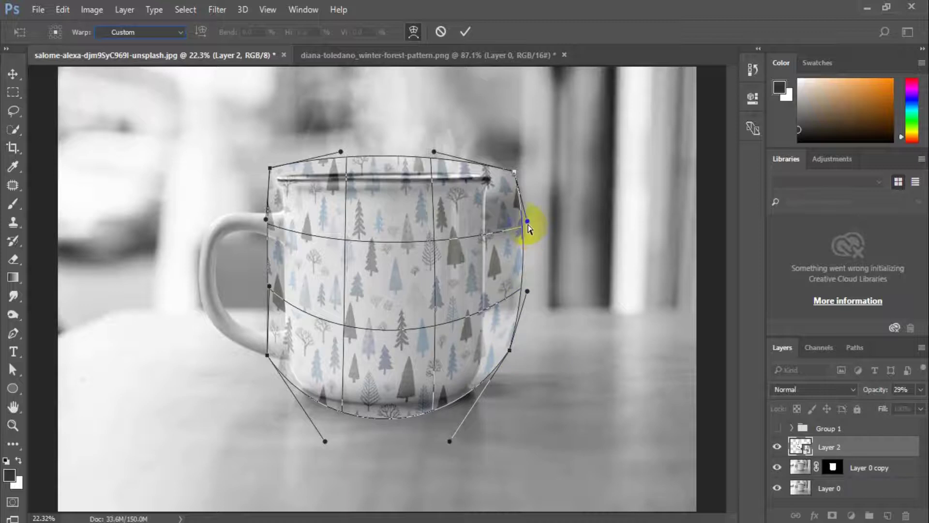
{"action": "mouse_move", "coordinate": [528, 221]}
{"action": "left_mouse_down"}
{"action": "mouse_move", "coordinate": [516, 233]}
{"action": "mouse_move", "coordinate": [511, 219]}
{"action": "left_mouse_up"}
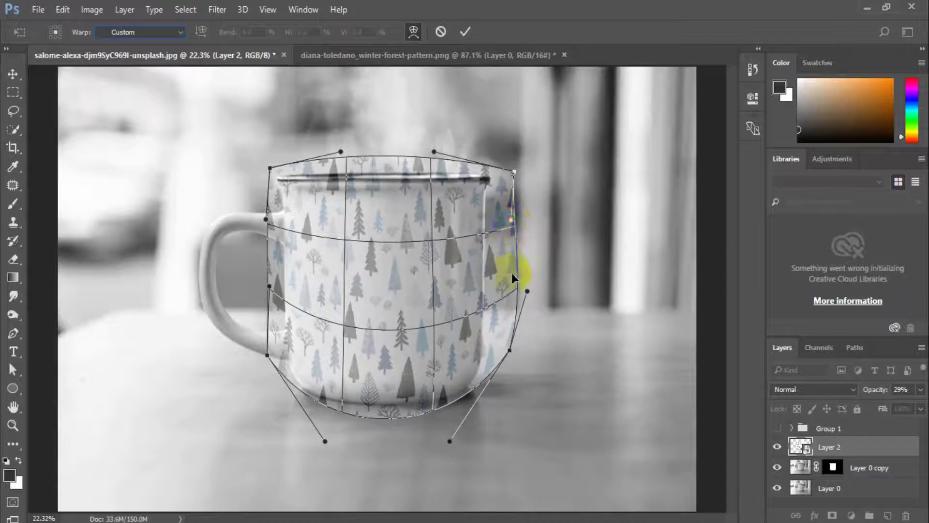
{"action": "left_click_drag", "start_coordinate": [528, 293], "coordinate": [516, 295]}
Step: Nudge the pattern's left-side warp points further inward, lower the top-edge handles towards the rim, and apply the warp
{"action": "left_click_drag", "start_coordinate": [269, 287], "coordinate": [276, 287]}
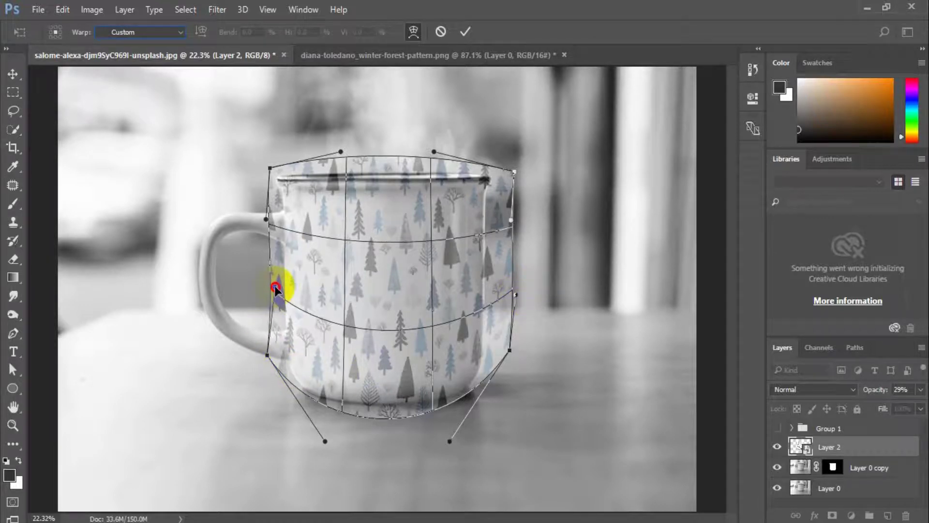
{"action": "left_click_drag", "start_coordinate": [268, 355], "coordinate": [278, 357]}
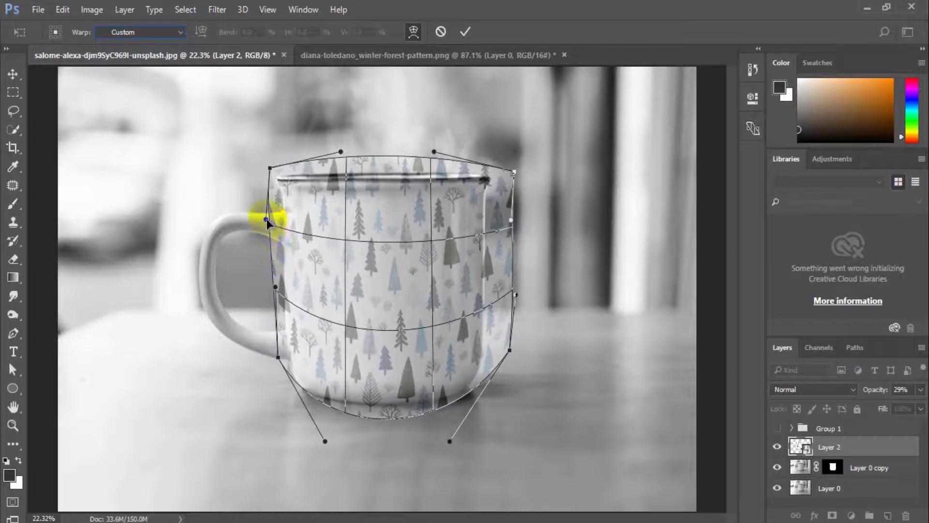
{"action": "left_click_drag", "start_coordinate": [266, 218], "coordinate": [270, 217]}
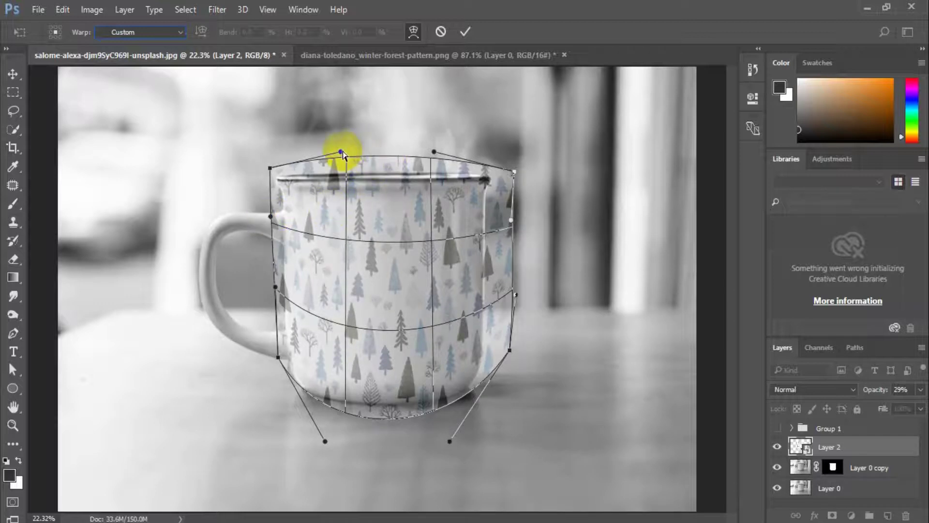
{"action": "left_click_drag", "start_coordinate": [342, 151], "coordinate": [342, 167]}
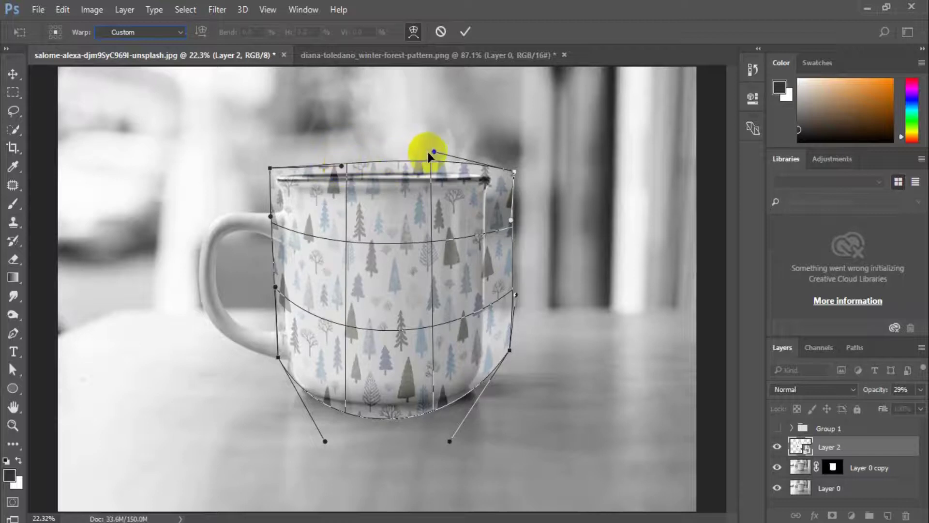
{"action": "mouse_move", "coordinate": [434, 152]}
{"action": "left_mouse_down"}
{"action": "mouse_move", "coordinate": [436, 160]}
{"action": "mouse_move", "coordinate": [434, 152]}
{"action": "left_mouse_up"}
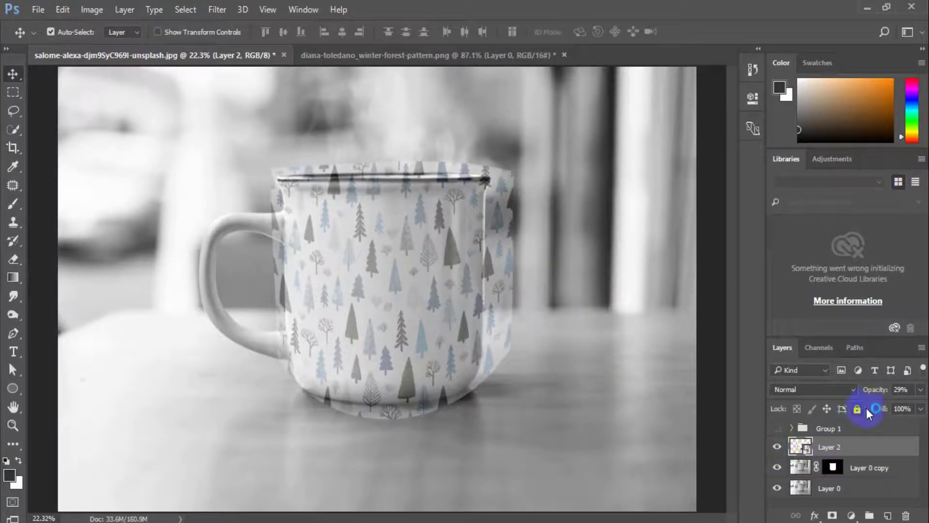
Step: Set the pattern layer to 100% opacity, clipped to the masked Layer 0 copy, with the Multiply blend mode
{"action": "left_click_drag", "start_coordinate": [868, 393], "coordinate": [910, 390]}
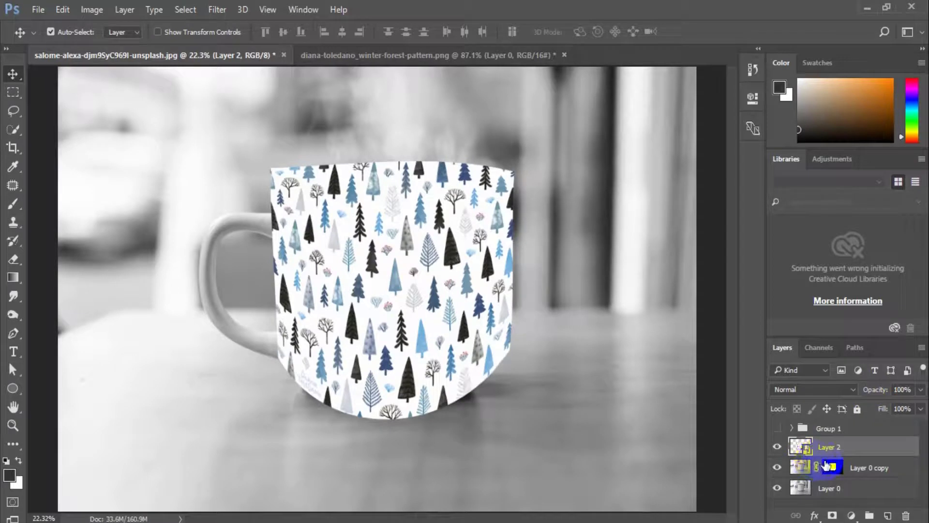
{"action": "left_click", "coordinate": [794, 455], "text": "alt"}
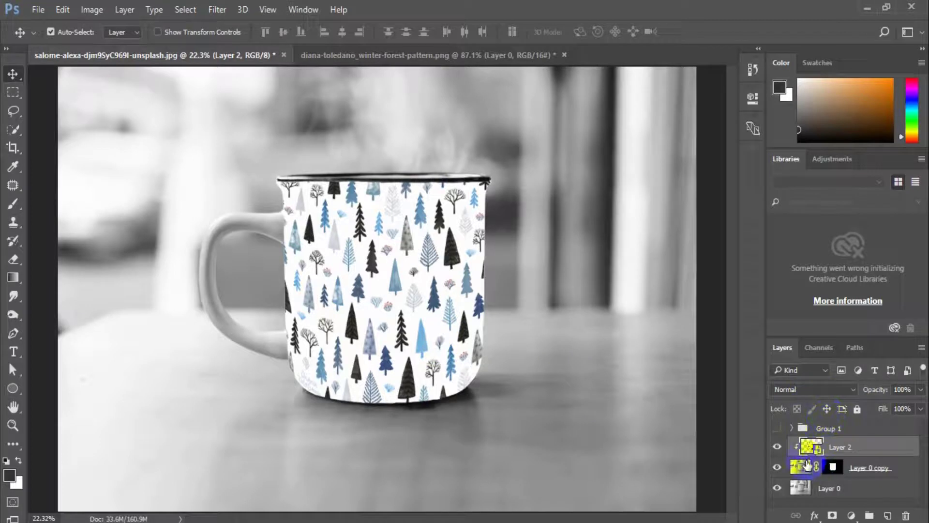
{"action": "left_click", "coordinate": [814, 391]}
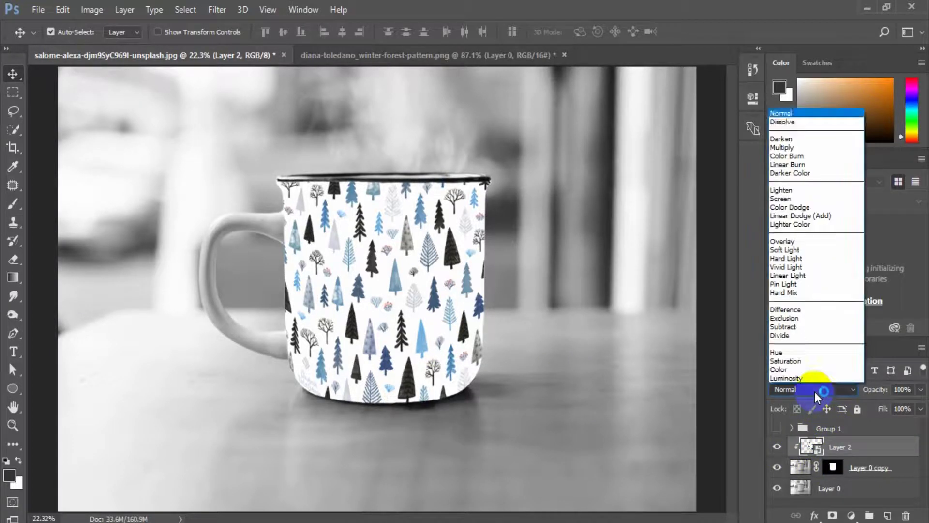
{"action": "left_click", "coordinate": [783, 146]}
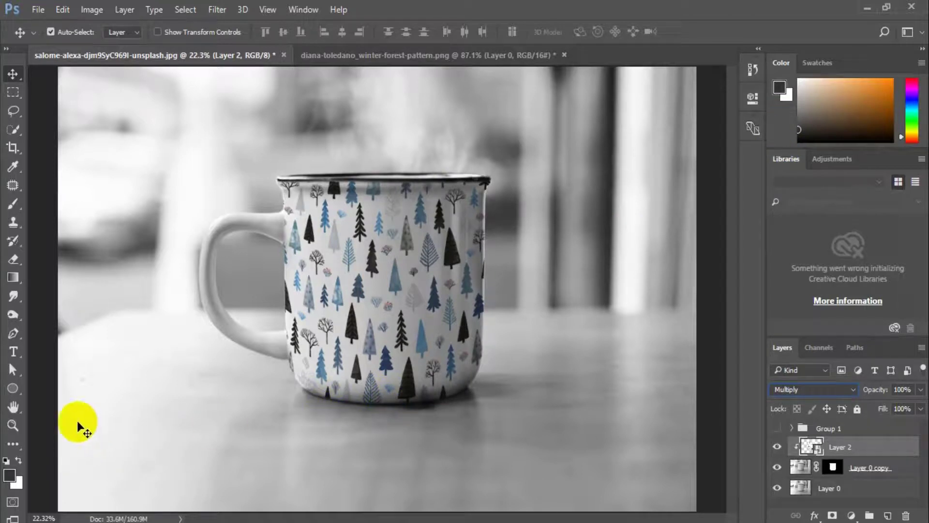
Step: Add a layer mask to the pattern layer, Layer 2, with the view close on the mug's handle side
{"action": "left_click", "coordinate": [13, 425]}
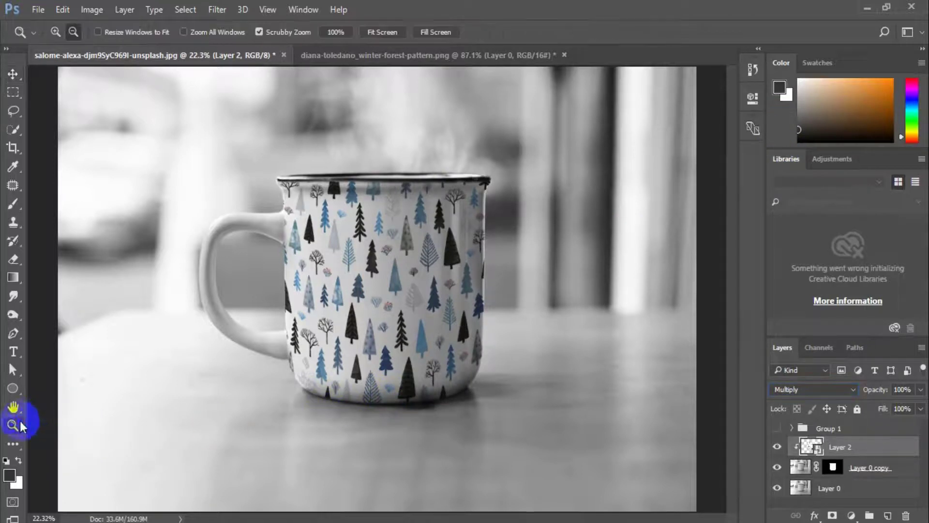
{"action": "left_click_drag", "start_coordinate": [333, 385], "coordinate": [332, 342]}
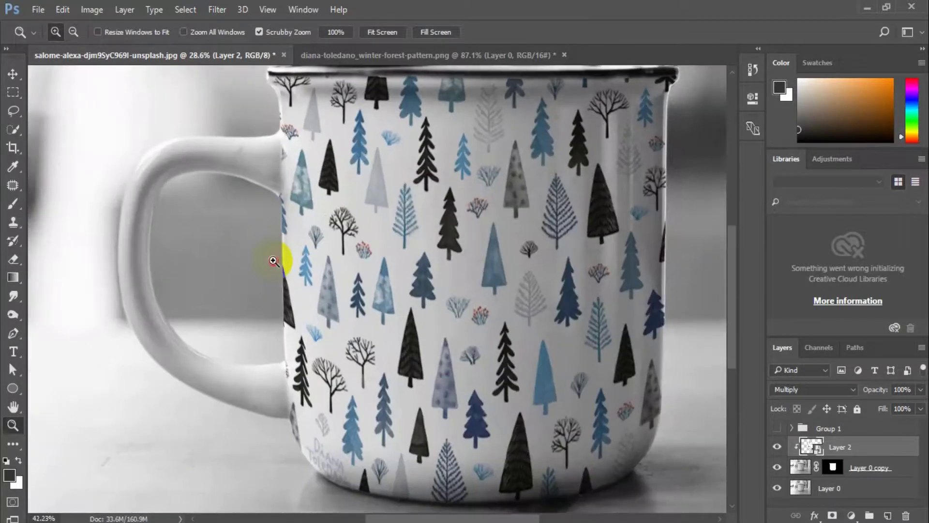
{"action": "left_click_drag", "start_coordinate": [274, 260], "coordinate": [289, 291]}
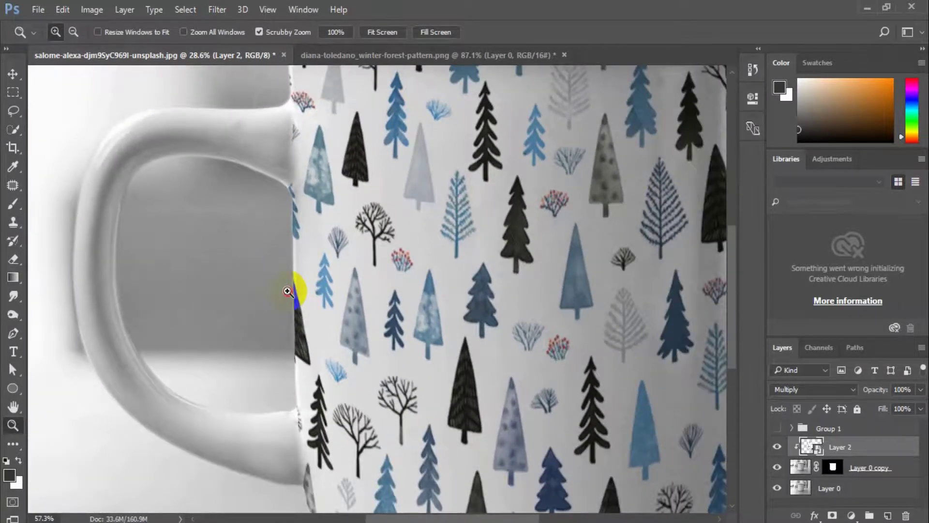
{"action": "left_click_drag", "start_coordinate": [305, 400], "coordinate": [326, 376]}
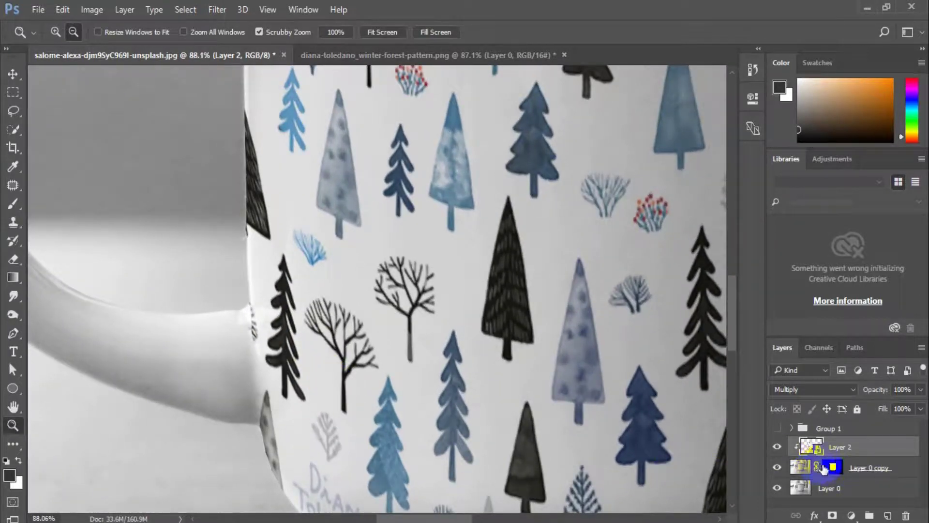
{"action": "double_click", "coordinate": [853, 447]}
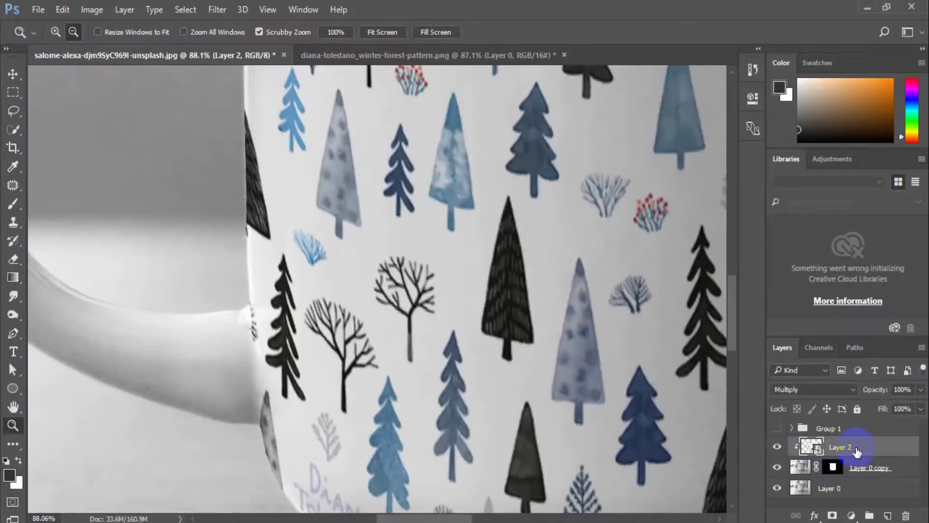
{"action": "left_click", "coordinate": [832, 515]}
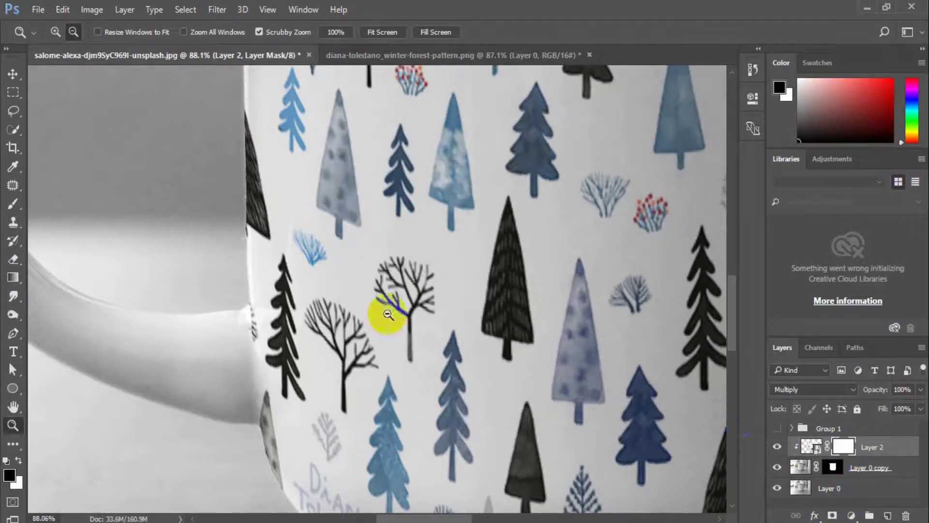
Step: Paint black on Layer 2's mask with a size 30 brush to hide stray pattern bits where the handle meets the mug
{"action": "left_click", "coordinate": [13, 206]}
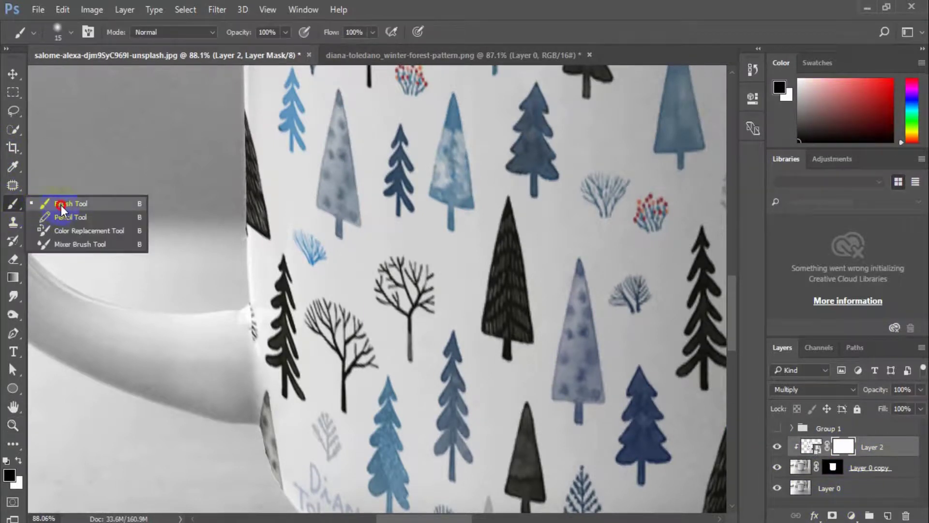
{"action": "left_click", "coordinate": [61, 205]}
{"action": "scroll", "coordinate": [183, 270], "scroll_direction": "down", "scroll_amount": 5}
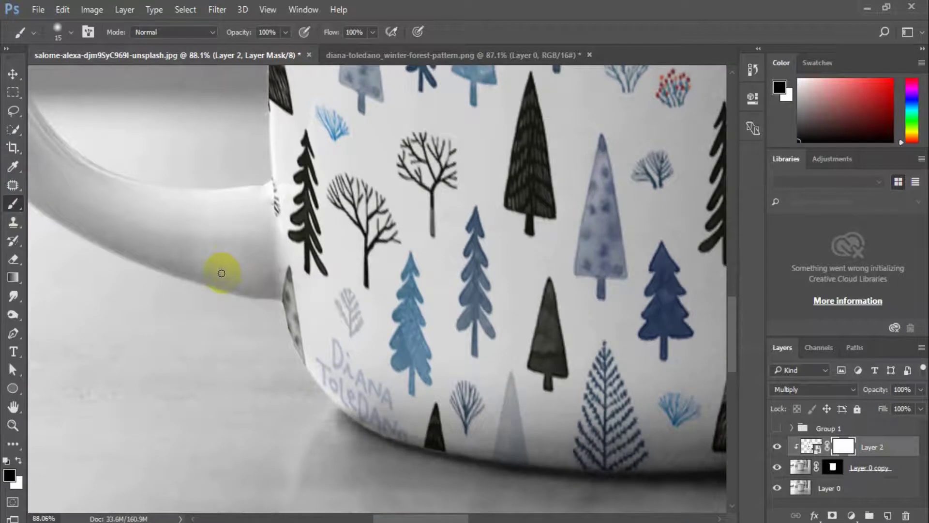
{"action": "key", "text": "bracketright"}
{"action": "mouse_move", "coordinate": [265, 178]}
{"action": "left_mouse_down"}
{"action": "mouse_move", "coordinate": [272, 203]}
{"action": "mouse_move", "coordinate": [276, 187]}
{"action": "mouse_move", "coordinate": [271, 263]}
{"action": "mouse_move", "coordinate": [287, 278]}
{"action": "mouse_move", "coordinate": [287, 319]}
{"action": "mouse_move", "coordinate": [290, 273]}
{"action": "mouse_move", "coordinate": [302, 372]}
{"action": "mouse_move", "coordinate": [289, 282]}
{"action": "mouse_move", "coordinate": [291, 305]}
{"action": "mouse_move", "coordinate": [284, 302]}
{"action": "mouse_move", "coordinate": [274, 320]}
{"action": "left_mouse_up"}
{"action": "key", "text": "bracketright"}
{"action": "left_click_drag", "start_coordinate": [231, 205], "coordinate": [252, 314]}
{"action": "left_click_drag", "start_coordinate": [216, 275], "coordinate": [207, 387]}
{"action": "mouse_move", "coordinate": [214, 295]}
{"action": "left_mouse_down"}
{"action": "mouse_move", "coordinate": [217, 360]}
{"action": "mouse_move", "coordinate": [278, 297]}
{"action": "mouse_move", "coordinate": [259, 200]}
{"action": "mouse_move", "coordinate": [257, 315]}
{"action": "left_mouse_up"}
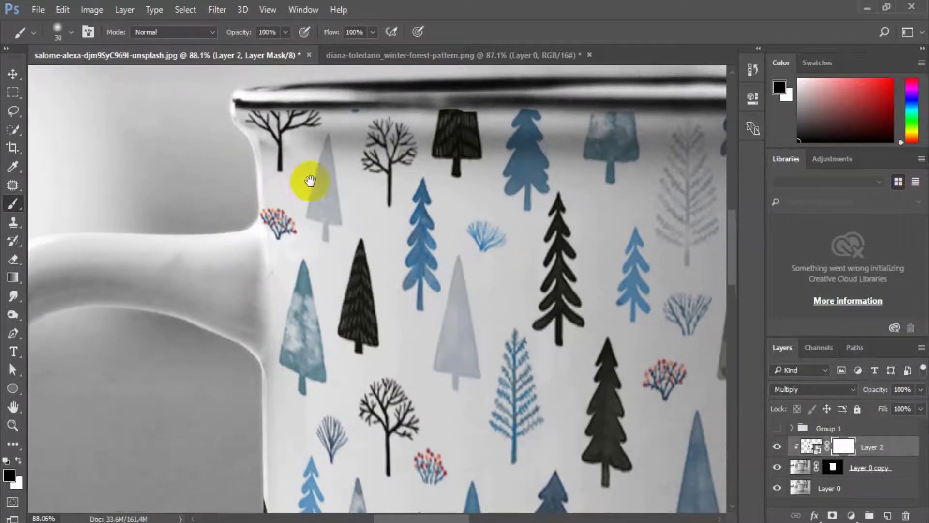
Step: Paint white on Layer 0 copy's mask beneath the middle of the rim so the pattern reaches the dark rim line
{"action": "left_click_drag", "start_coordinate": [307, 182], "coordinate": [191, 178]}
{"action": "left_click_drag", "start_coordinate": [405, 238], "coordinate": [191, 242]}
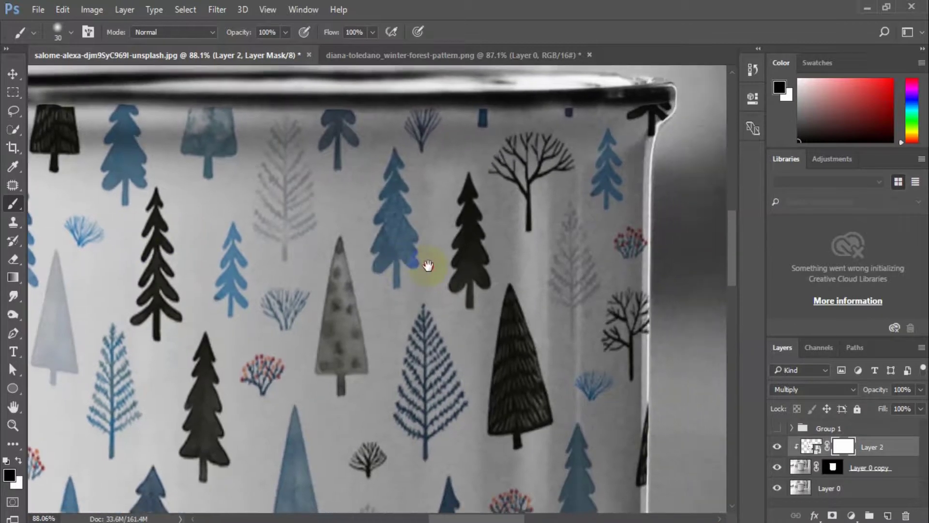
{"action": "left_click_drag", "start_coordinate": [428, 265], "coordinate": [557, 266]}
{"action": "left_click", "coordinate": [833, 468]}
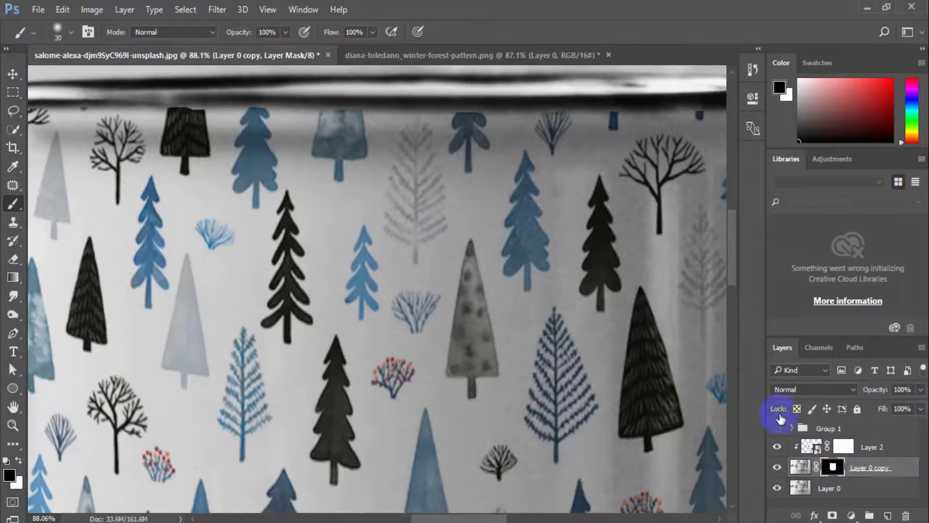
{"action": "left_click", "coordinate": [778, 468]}
{"action": "left_click", "coordinate": [778, 468]}
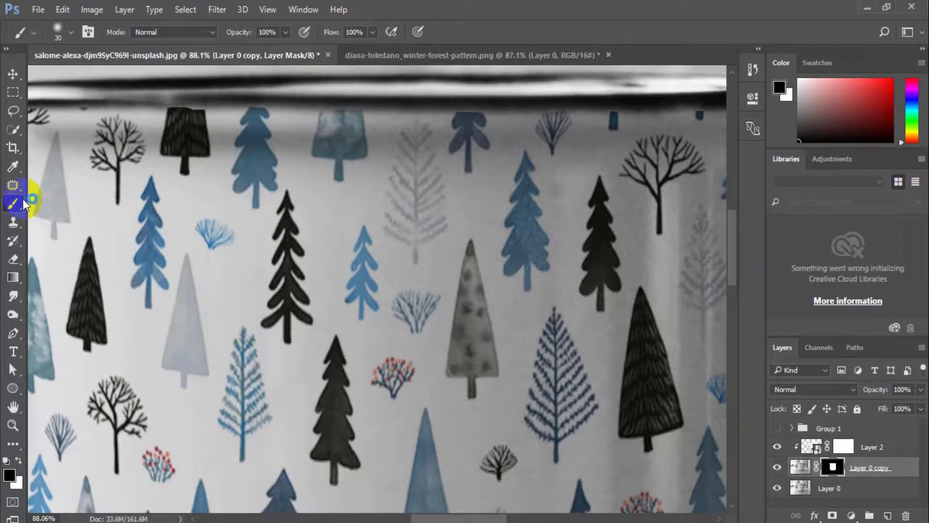
{"action": "left_click_drag", "start_coordinate": [415, 87], "coordinate": [316, 99]}
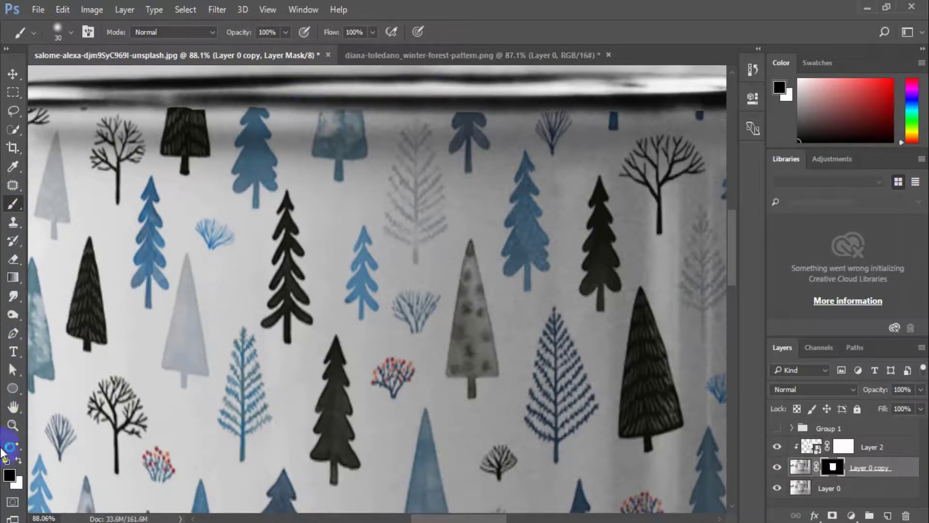
{"action": "left_click", "coordinate": [19, 460]}
{"action": "left_click", "coordinate": [341, 123]}
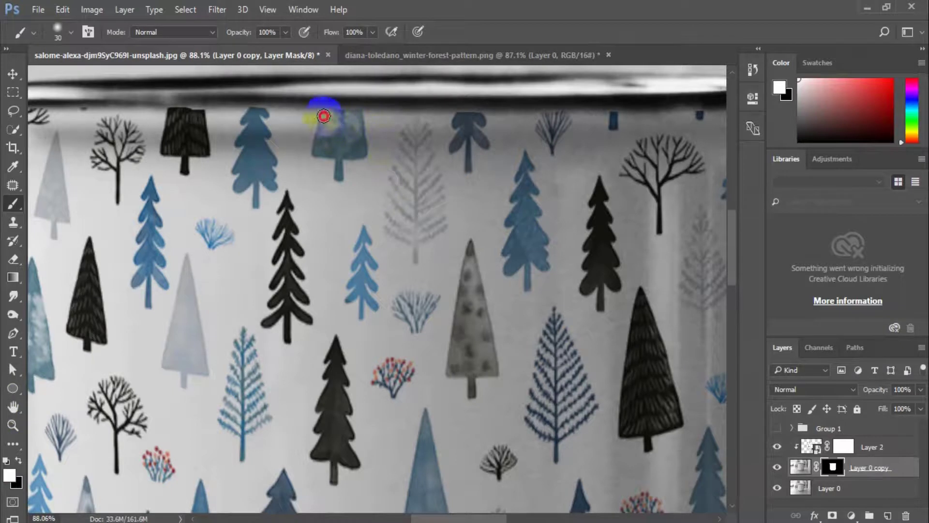
{"action": "mouse_move", "coordinate": [323, 116]}
{"action": "left_mouse_down"}
{"action": "mouse_move", "coordinate": [346, 107]}
{"action": "mouse_move", "coordinate": [415, 127]}
{"action": "mouse_move", "coordinate": [457, 120]}
{"action": "left_mouse_up"}
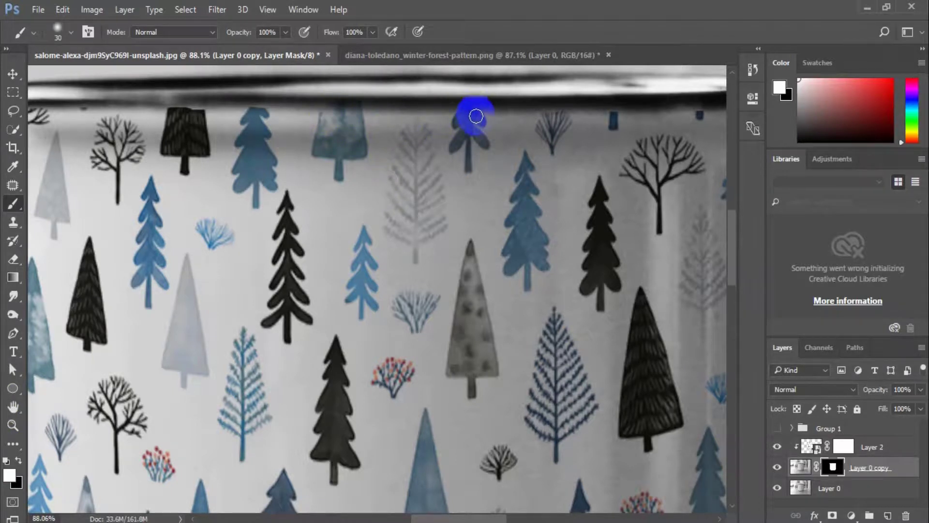
Step: Continue painting white on Layer 0 copy's mask along the underside of the rim to the mug's right corner
{"action": "left_click_drag", "start_coordinate": [422, 197], "coordinate": [368, 236]}
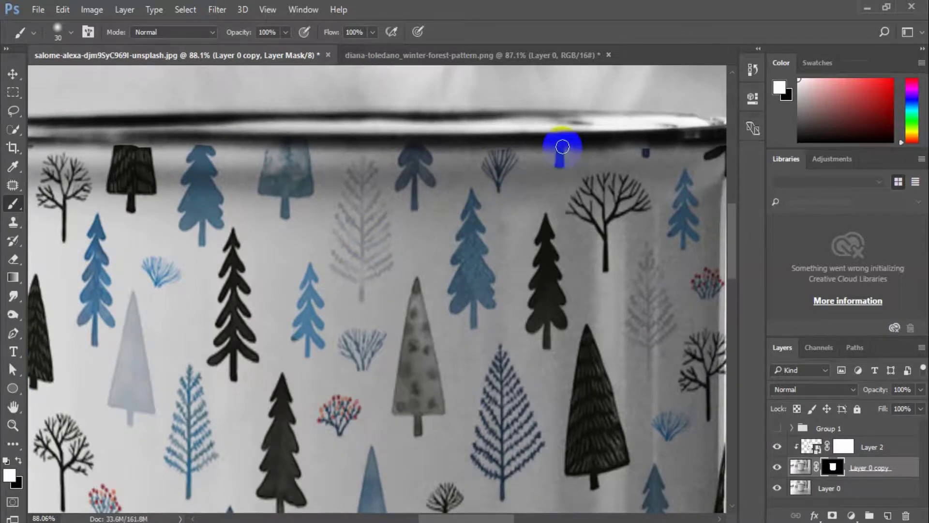
{"action": "left_click_drag", "start_coordinate": [612, 156], "coordinate": [481, 244]}
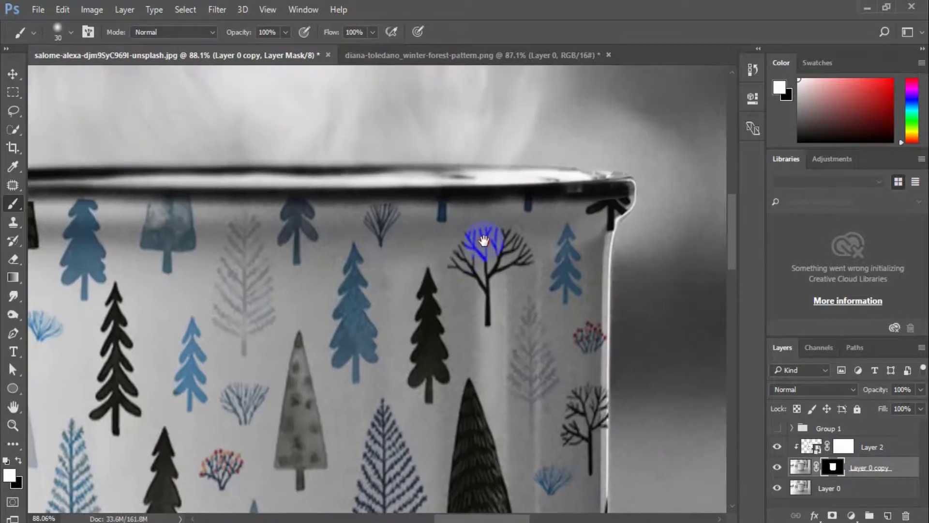
{"action": "left_click_drag", "start_coordinate": [619, 196], "coordinate": [607, 201]}
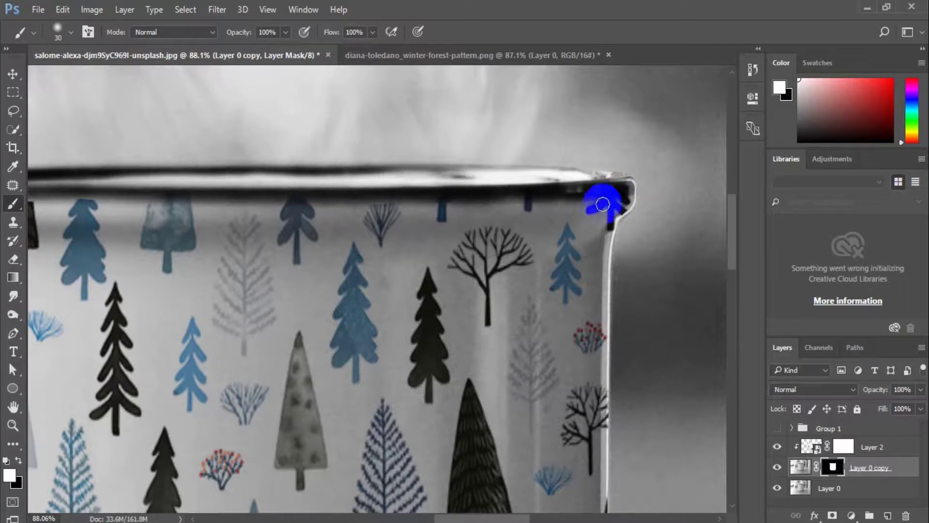
Step: Reveal the cut-off tree tops along the left part of the rim by painting white on Layer 0 copy's mask
{"action": "left_click_drag", "start_coordinate": [415, 263], "coordinate": [717, 263]}
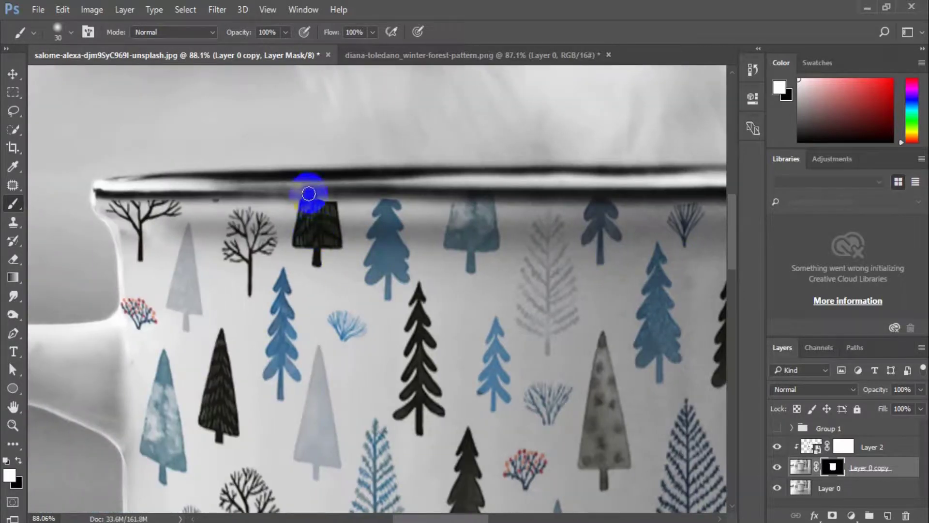
{"action": "mouse_move", "coordinate": [308, 193]}
{"action": "left_mouse_down"}
{"action": "mouse_move", "coordinate": [323, 189]}
{"action": "mouse_move", "coordinate": [311, 201]}
{"action": "mouse_move", "coordinate": [330, 199]}
{"action": "mouse_move", "coordinate": [323, 212]}
{"action": "mouse_move", "coordinate": [313, 199]}
{"action": "mouse_move", "coordinate": [311, 209]}
{"action": "mouse_move", "coordinate": [328, 213]}
{"action": "left_mouse_up"}
{"action": "left_click_drag", "start_coordinate": [325, 249], "coordinate": [272, 249]}
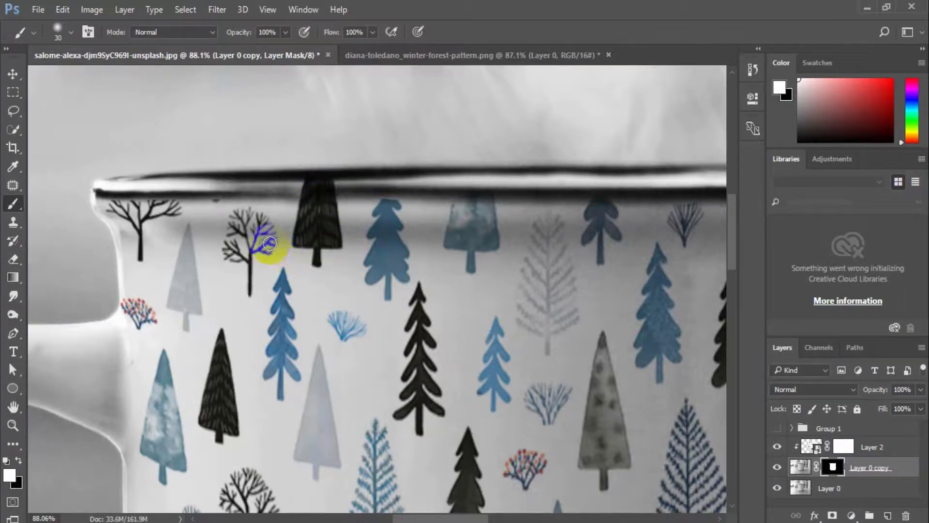
{"action": "left_click", "coordinate": [216, 197]}
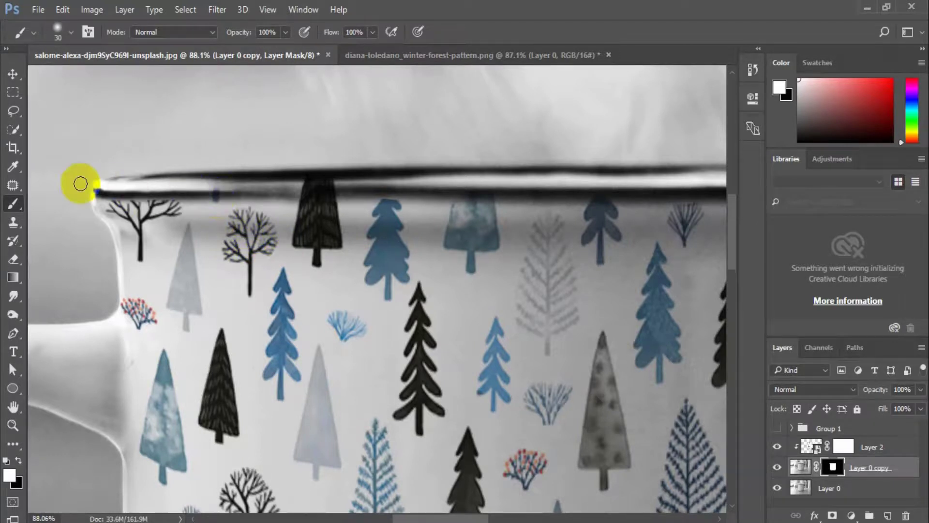
Step: Paint black on Layer 0 copy's mask with a size 70 brush to hide the dark tree's tip overlapping the mug's rim
{"action": "left_click", "coordinate": [13, 206]}
{"action": "left_click", "coordinate": [19, 460]}
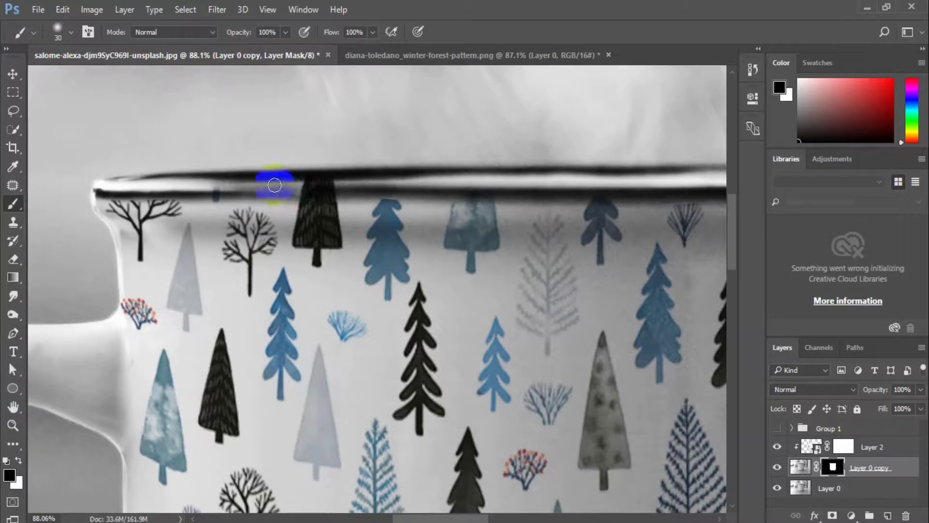
{"action": "key", "text": "]"}
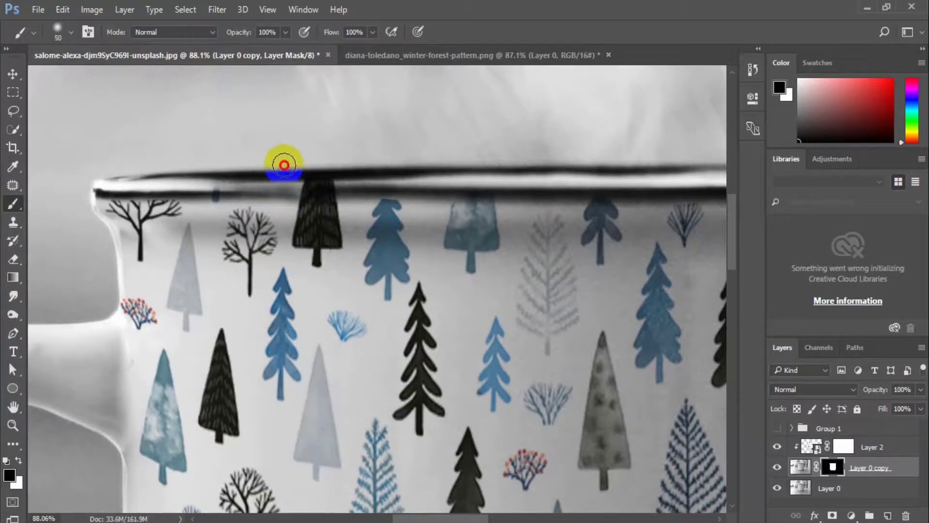
{"action": "key", "text": "]"}
{"action": "key", "text": "]"}
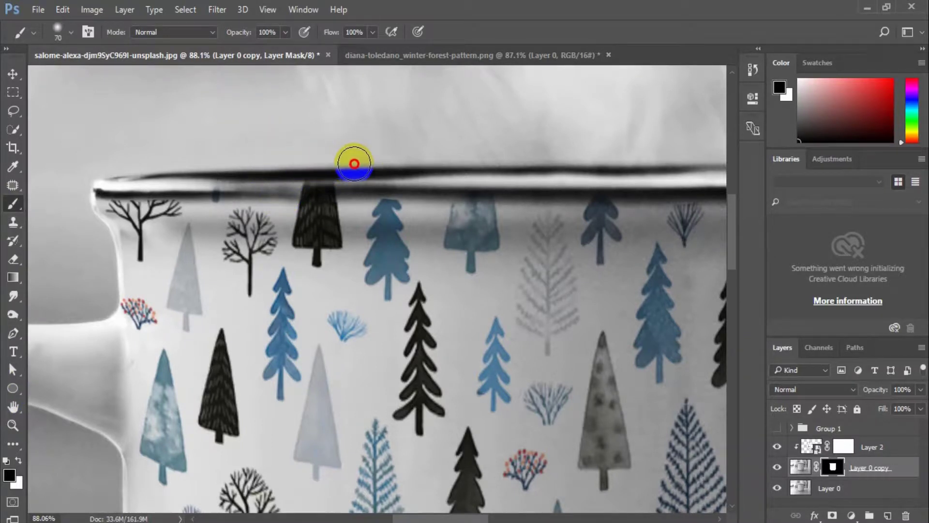
{"action": "mouse_move", "coordinate": [354, 164]}
{"action": "left_mouse_down"}
{"action": "mouse_move", "coordinate": [305, 173]}
{"action": "mouse_move", "coordinate": [367, 165]}
{"action": "mouse_move", "coordinate": [301, 171]}
{"action": "mouse_move", "coordinate": [370, 177]}
{"action": "mouse_move", "coordinate": [314, 173]}
{"action": "mouse_move", "coordinate": [393, 160]}
{"action": "mouse_move", "coordinate": [313, 167]}
{"action": "mouse_move", "coordinate": [360, 171]}
{"action": "mouse_move", "coordinate": [274, 157]}
{"action": "mouse_move", "coordinate": [305, 157]}
{"action": "mouse_move", "coordinate": [346, 176]}
{"action": "mouse_move", "coordinate": [283, 184]}
{"action": "mouse_move", "coordinate": [337, 181]}
{"action": "mouse_move", "coordinate": [245, 165]}
{"action": "mouse_move", "coordinate": [213, 182]}
{"action": "mouse_move", "coordinate": [226, 180]}
{"action": "mouse_move", "coordinate": [199, 179]}
{"action": "mouse_move", "coordinate": [245, 176]}
{"action": "mouse_move", "coordinate": [165, 175]}
{"action": "mouse_move", "coordinate": [309, 187]}
{"action": "mouse_move", "coordinate": [351, 184]}
{"action": "mouse_move", "coordinate": [210, 173]}
{"action": "mouse_move", "coordinate": [390, 173]}
{"action": "left_mouse_up"}
{"action": "key", "text": "bracketleft"}
{"action": "key", "text": "bracketleft"}
{"action": "key", "text": "bracketleft"}
{"action": "key", "text": "space"}
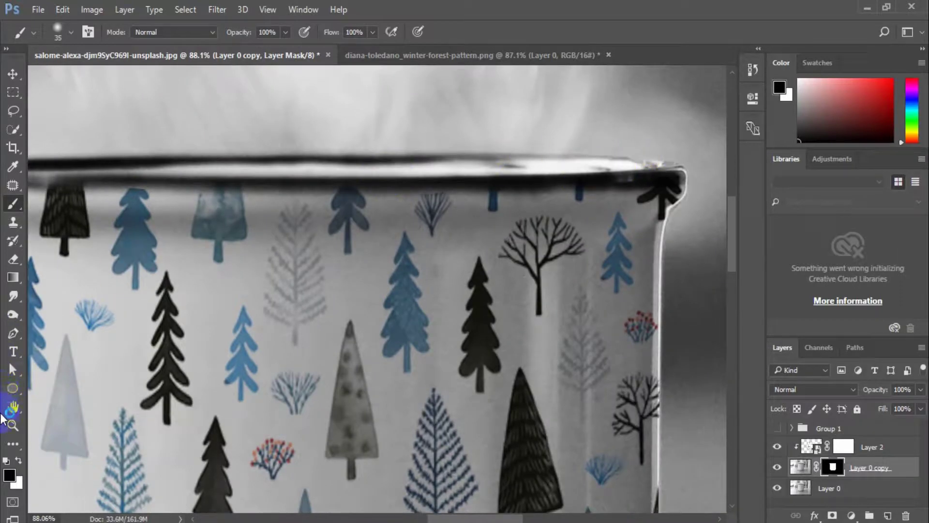
Step: Paint white on Layer 0 copy's mask with a small size 15 to 8 brush beneath the small dark tree at the mug's base
{"action": "left_click", "coordinate": [13, 426]}
{"action": "left_click_drag", "start_coordinate": [323, 335], "coordinate": [272, 259]}
{"action": "key", "text": "space"}
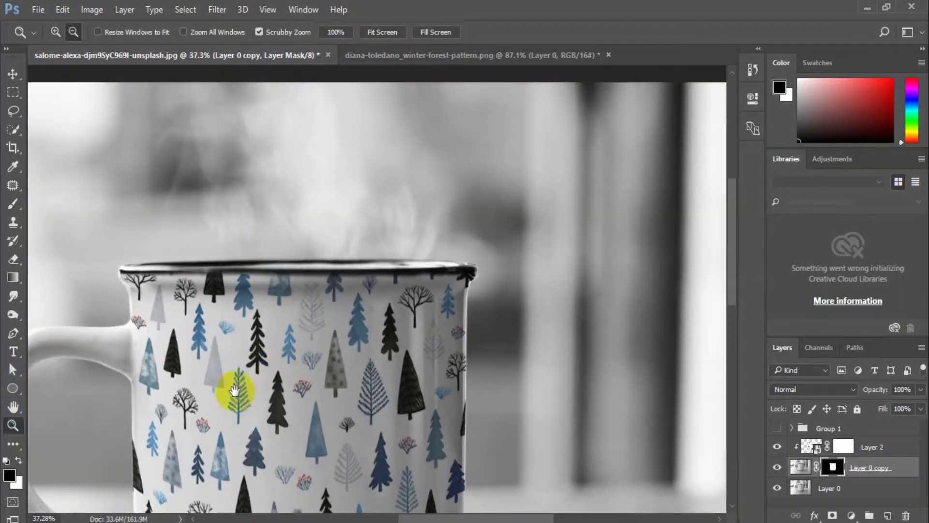
{"action": "left_click_drag", "start_coordinate": [234, 391], "coordinate": [257, 251]}
{"action": "left_click_drag", "start_coordinate": [258, 370], "coordinate": [276, 260]}
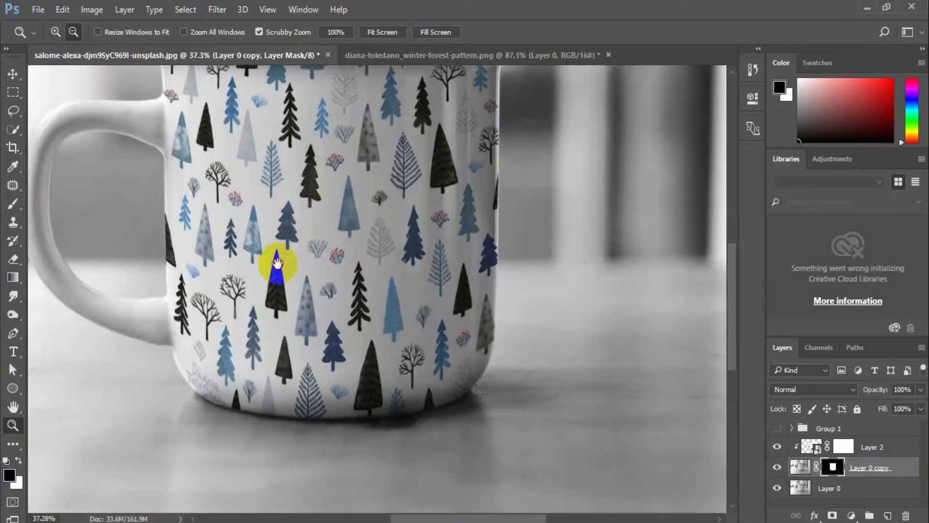
{"action": "left_click_drag", "start_coordinate": [238, 414], "coordinate": [329, 452]}
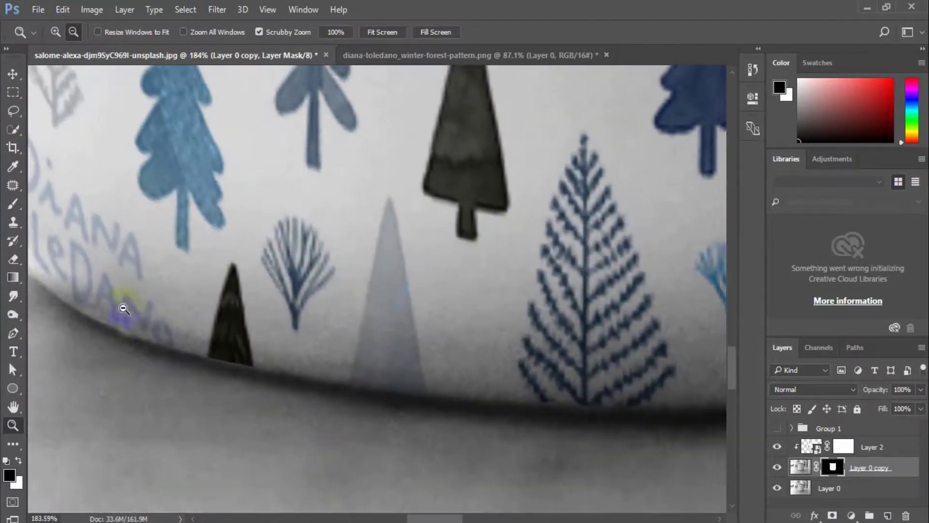
{"action": "left_click", "coordinate": [13, 204]}
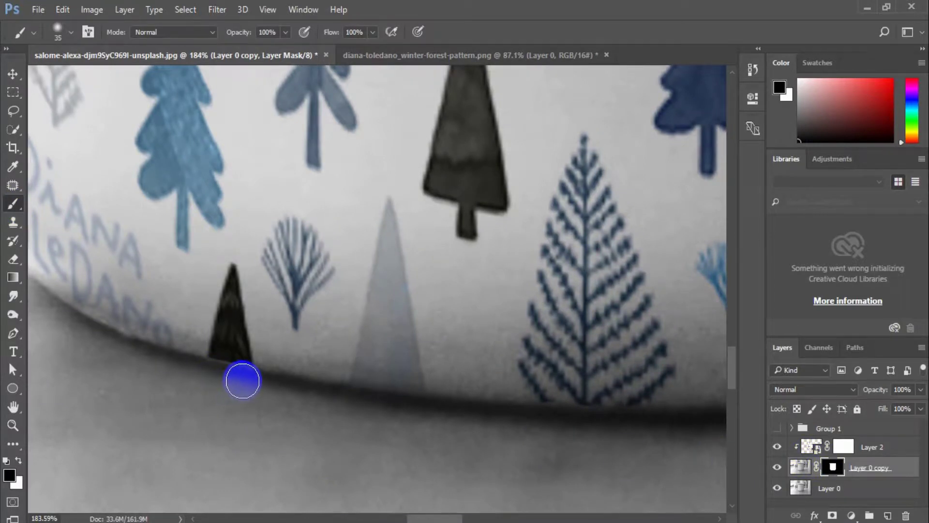
{"action": "key", "text": "bracketleft"}
{"action": "left_click", "coordinate": [18, 461]}
{"action": "key", "text": "bracketleft"}
{"action": "key", "text": "bracketleft"}
{"action": "key", "text": "bracketleft"}
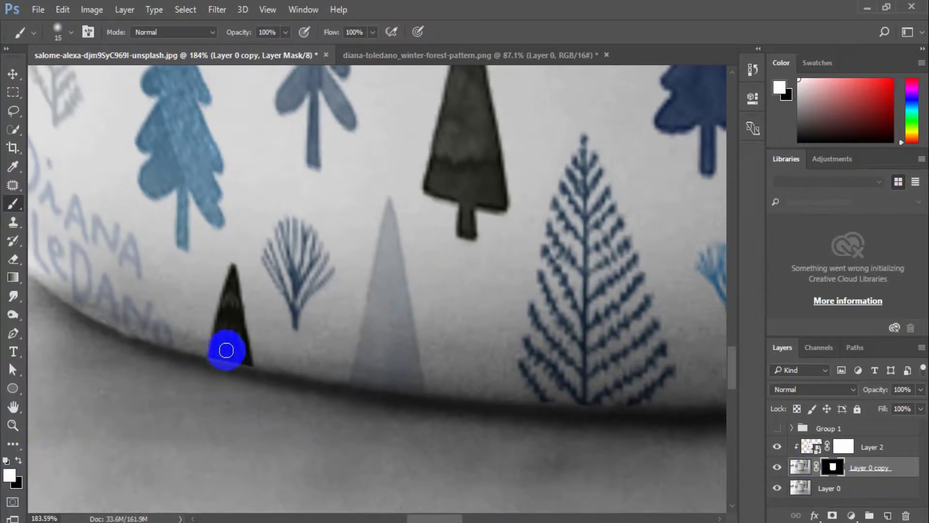
{"action": "mouse_move", "coordinate": [224, 348]}
{"action": "left_mouse_down"}
{"action": "mouse_move", "coordinate": [211, 355]}
{"action": "mouse_move", "coordinate": [242, 365]}
{"action": "left_mouse_up"}
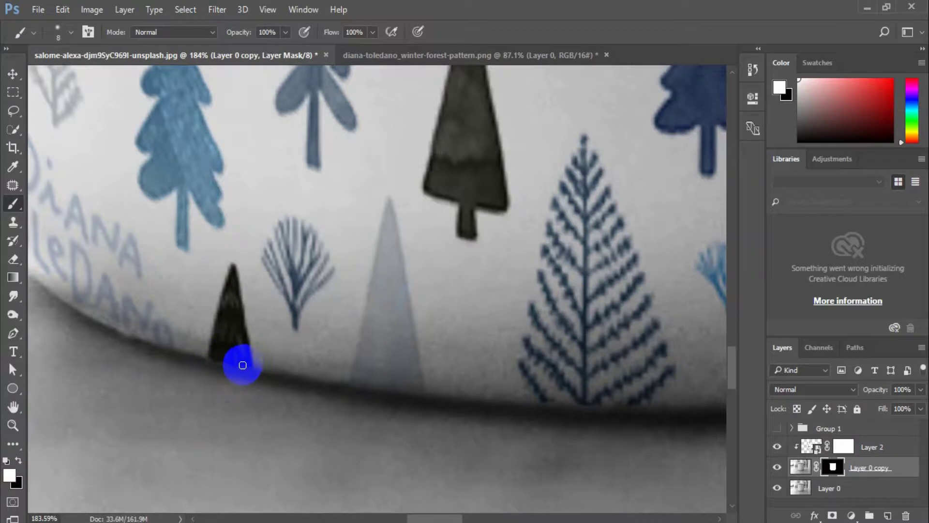
Step: Continue painting white on Layer 0 copy's mask at size 8 along the mug's base from the blue branching tree to the lower right curve
{"action": "left_click_drag", "start_coordinate": [573, 407], "coordinate": [346, 413]}
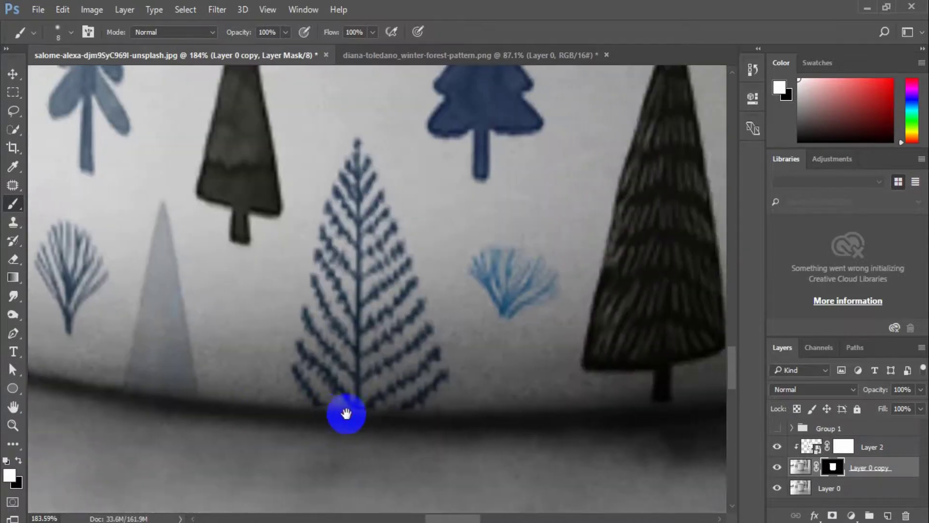
{"action": "mouse_move", "coordinate": [402, 404]}
{"action": "left_mouse_down"}
{"action": "mouse_move", "coordinate": [327, 407]}
{"action": "mouse_move", "coordinate": [370, 415]}
{"action": "left_mouse_up"}
{"action": "scroll", "coordinate": [394, 394], "scroll_direction": "right", "scroll_amount": 5}
{"action": "left_click_drag", "start_coordinate": [481, 415], "coordinate": [452, 410]}
{"action": "mouse_move", "coordinate": [566, 407]}
{"action": "left_mouse_down"}
{"action": "mouse_move", "coordinate": [355, 435]}
{"action": "mouse_move", "coordinate": [434, 427]}
{"action": "mouse_move", "coordinate": [383, 429]}
{"action": "left_mouse_up"}
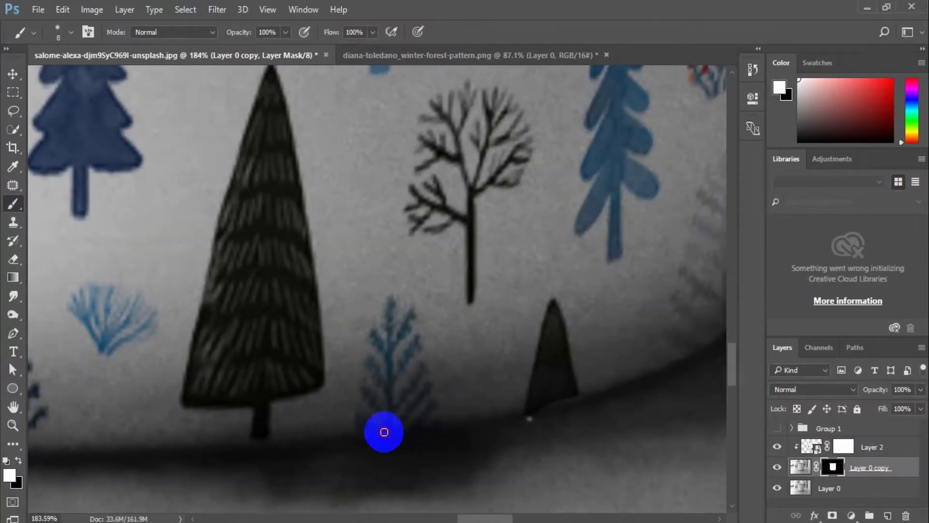
{"action": "left_click_drag", "start_coordinate": [451, 441], "coordinate": [318, 467]}
{"action": "mouse_move", "coordinate": [394, 446]}
{"action": "left_mouse_down"}
{"action": "mouse_move", "coordinate": [431, 424]}
{"action": "mouse_move", "coordinate": [416, 431]}
{"action": "mouse_move", "coordinate": [352, 415]}
{"action": "mouse_move", "coordinate": [435, 430]}
{"action": "mouse_move", "coordinate": [442, 419]}
{"action": "mouse_move", "coordinate": [409, 429]}
{"action": "mouse_move", "coordinate": [554, 379]}
{"action": "mouse_move", "coordinate": [621, 327]}
{"action": "left_mouse_up"}
{"action": "left_click_drag", "start_coordinate": [620, 326], "coordinate": [454, 421]}
Step: Hide the cut-off dark tree on the mug's right edge by painting black on Layer 2's mask with a size 20 brush
{"action": "left_click_drag", "start_coordinate": [554, 314], "coordinate": [527, 407]}
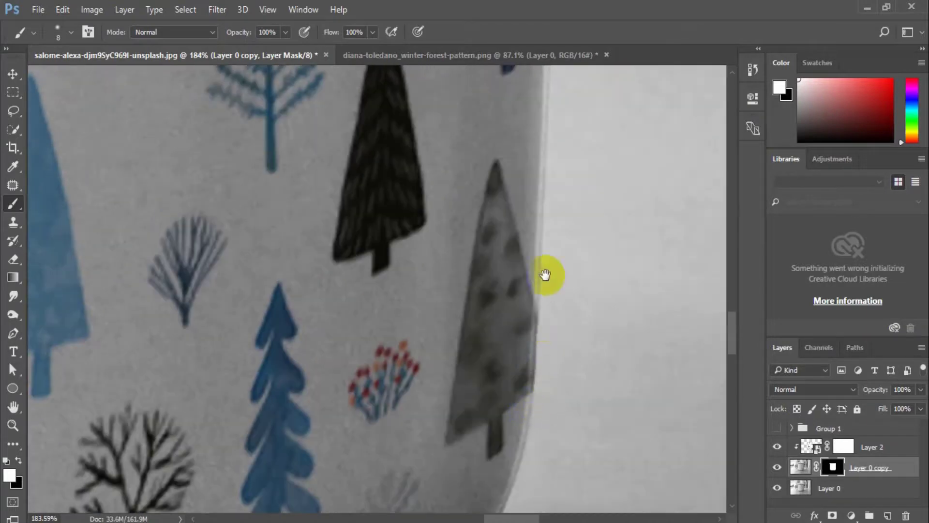
{"action": "left_click_drag", "start_coordinate": [546, 275], "coordinate": [562, 346]}
{"action": "left_click_drag", "start_coordinate": [557, 242], "coordinate": [554, 384]}
{"action": "left_click_drag", "start_coordinate": [556, 310], "coordinate": [560, 469]}
{"action": "left_click_drag", "start_coordinate": [542, 366], "coordinate": [539, 481]}
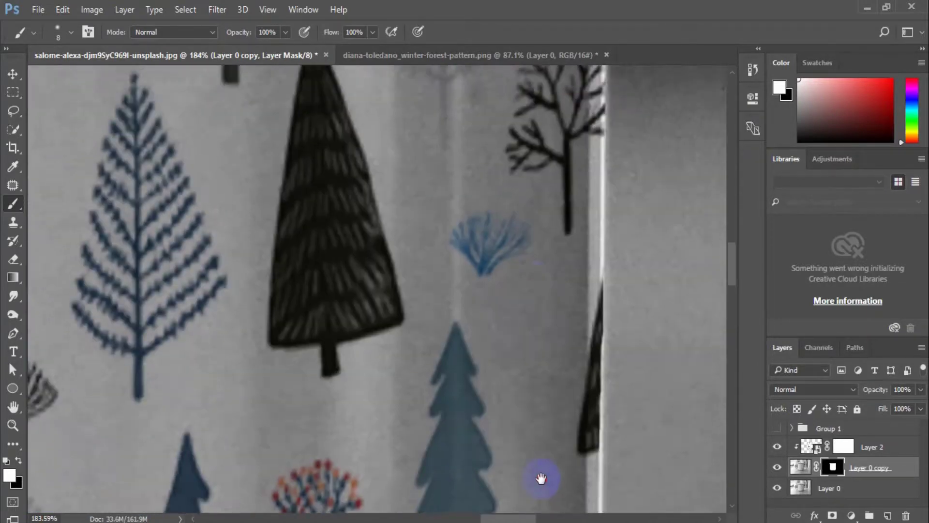
{"action": "left_click_drag", "start_coordinate": [524, 290], "coordinate": [354, 140]}
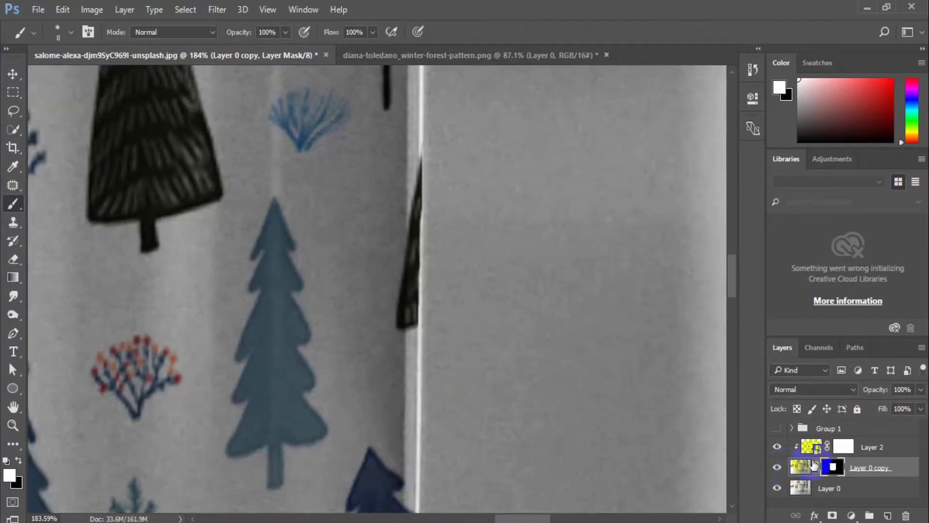
{"action": "left_click", "coordinate": [842, 449]}
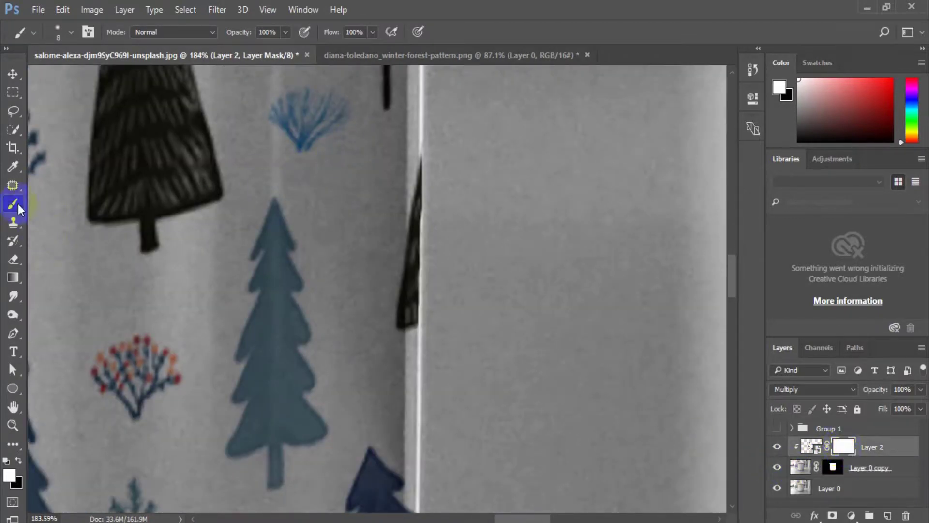
{"action": "left_click", "coordinate": [17, 461]}
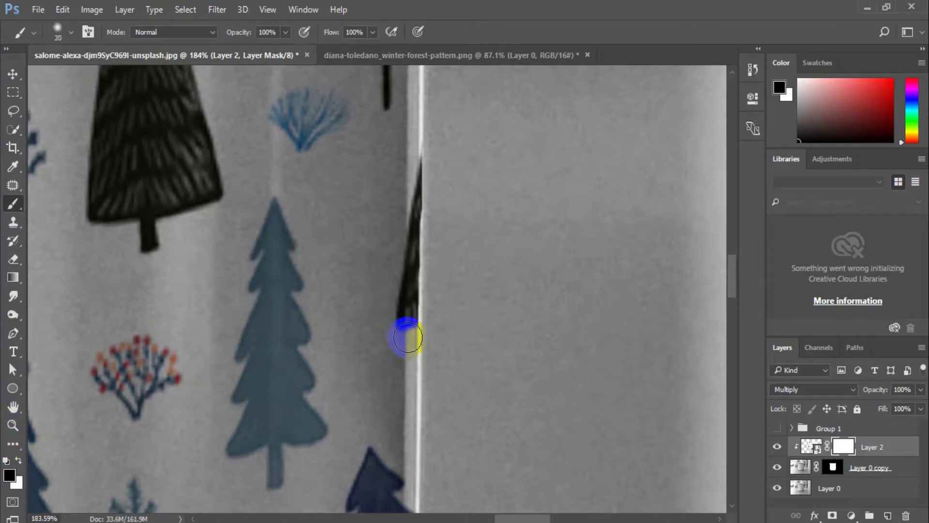
{"action": "mouse_move", "coordinate": [407, 337]}
{"action": "left_mouse_down"}
{"action": "mouse_move", "coordinate": [422, 250]}
{"action": "mouse_move", "coordinate": [412, 314]}
{"action": "mouse_move", "coordinate": [398, 305]}
{"action": "mouse_move", "coordinate": [441, 147]}
{"action": "mouse_move", "coordinate": [414, 176]}
{"action": "mouse_move", "coordinate": [402, 353]}
{"action": "mouse_move", "coordinate": [418, 247]}
{"action": "mouse_move", "coordinate": [434, 434]}
{"action": "mouse_move", "coordinate": [441, 294]}
{"action": "mouse_move", "coordinate": [448, 479]}
{"action": "mouse_move", "coordinate": [467, 271]}
{"action": "mouse_move", "coordinate": [483, 407]}
{"action": "mouse_move", "coordinate": [487, 308]}
{"action": "mouse_move", "coordinate": [484, 297]}
{"action": "mouse_move", "coordinate": [448, 452]}
{"action": "left_mouse_up"}
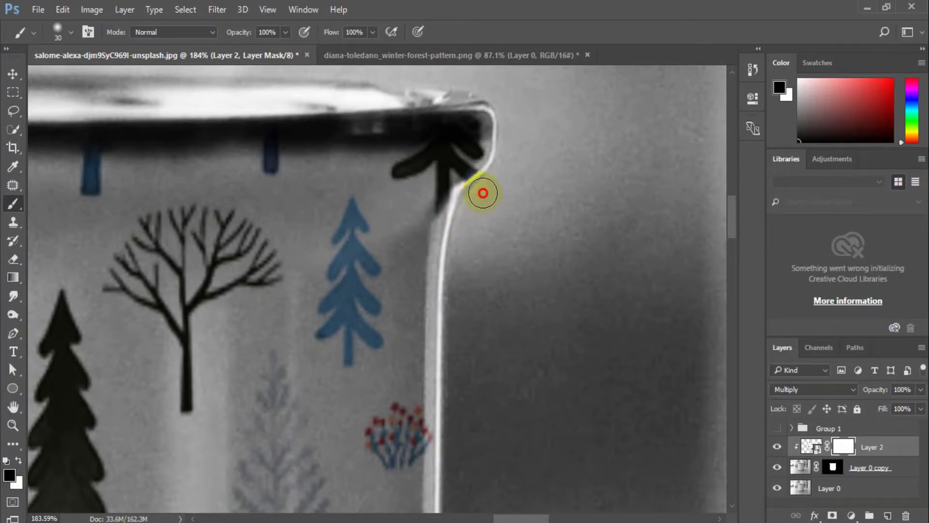
Step: Paint black on Layer 2's mask with a size 45 brush where the bare tree and navy tree spill over the right edge's highlight
{"action": "scroll", "coordinate": [527, 161], "scroll_direction": "down", "scroll_amount": 5}
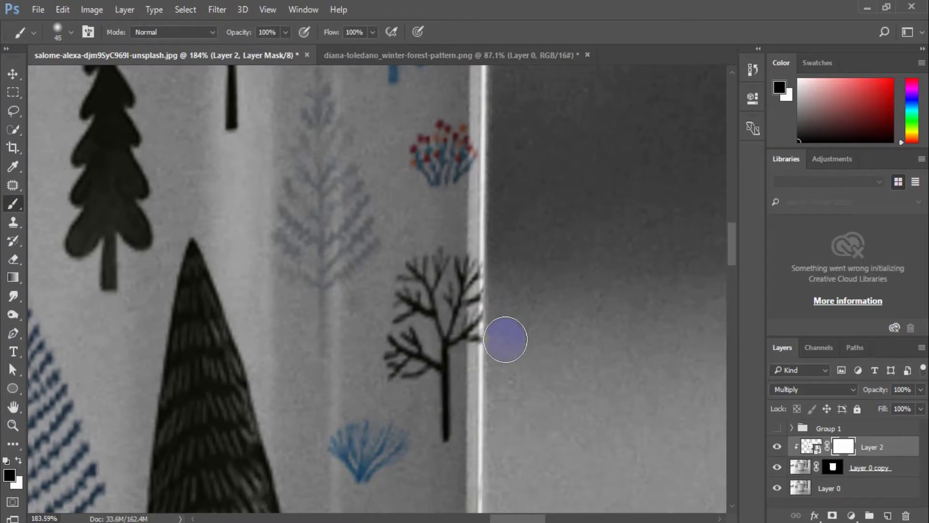
{"action": "mouse_move", "coordinate": [499, 342]}
{"action": "left_mouse_down"}
{"action": "mouse_move", "coordinate": [503, 264]}
{"action": "mouse_move", "coordinate": [498, 315]}
{"action": "left_mouse_up"}
{"action": "left_click_drag", "start_coordinate": [525, 363], "coordinate": [527, 139]}
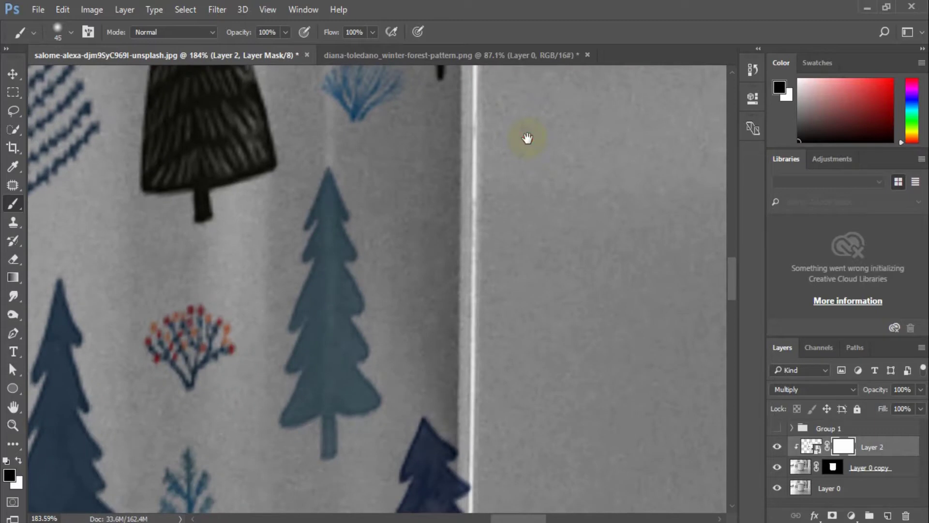
{"action": "left_click_drag", "start_coordinate": [527, 412], "coordinate": [521, 280]}
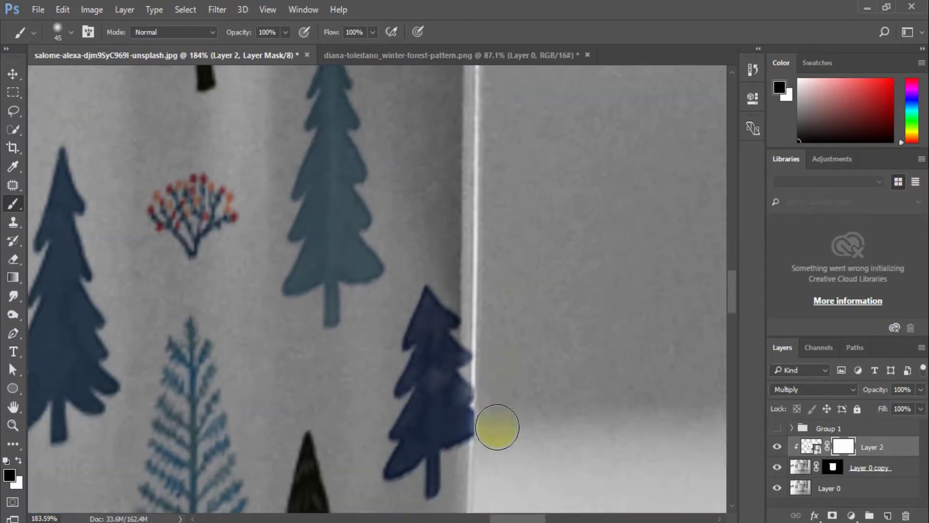
{"action": "mouse_move", "coordinate": [497, 426]}
{"action": "left_mouse_down"}
{"action": "mouse_move", "coordinate": [495, 412]}
{"action": "mouse_move", "coordinate": [489, 442]}
{"action": "mouse_move", "coordinate": [493, 428]}
{"action": "left_mouse_up"}
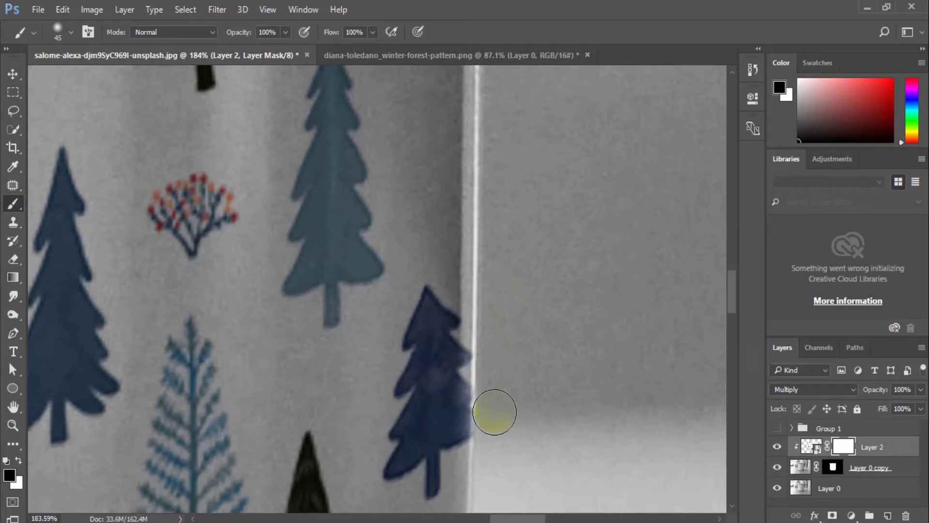
Step: Trim the spotted grey tree along the mug's lower right edge by painting black on Layer 2's mask at size 45
{"action": "left_click_drag", "start_coordinate": [519, 441], "coordinate": [587, 182]}
{"action": "left_click_drag", "start_coordinate": [539, 399], "coordinate": [539, 214]}
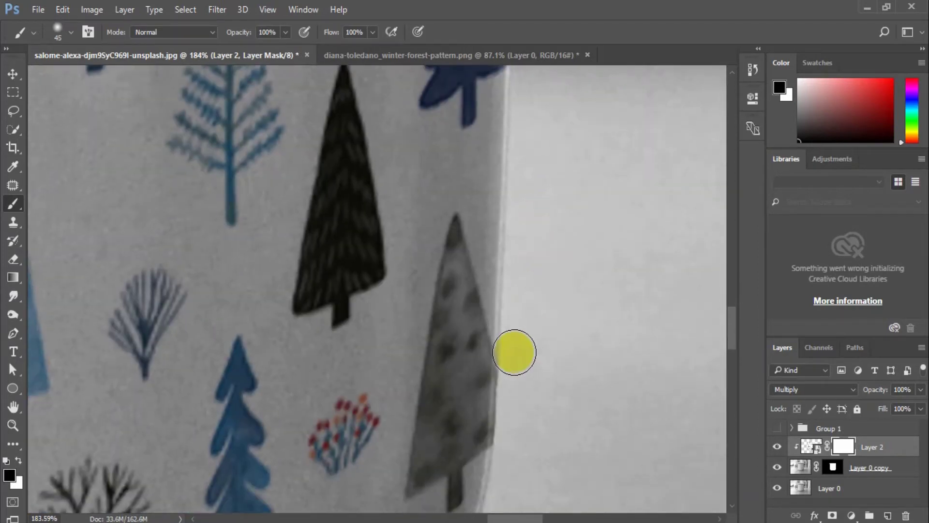
{"action": "left_click_drag", "start_coordinate": [556, 372], "coordinate": [573, 253]}
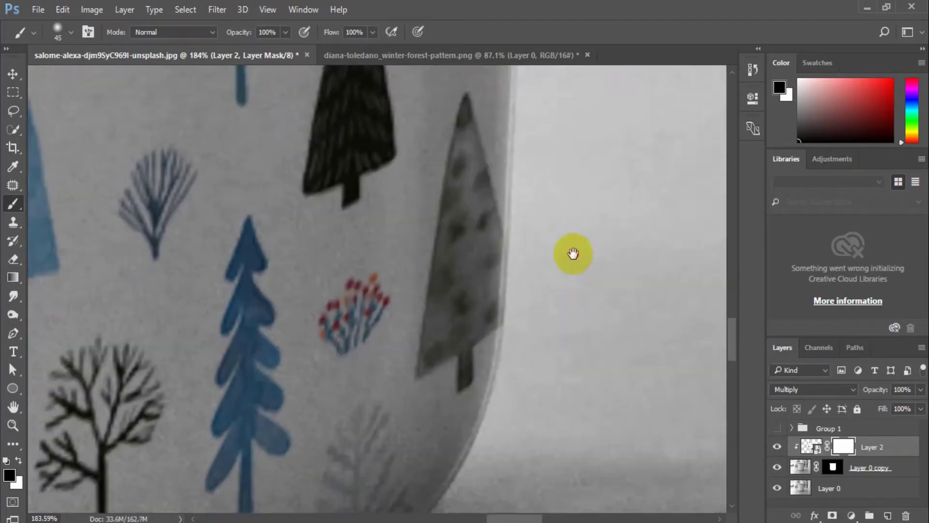
{"action": "left_click_drag", "start_coordinate": [503, 499], "coordinate": [549, 307]}
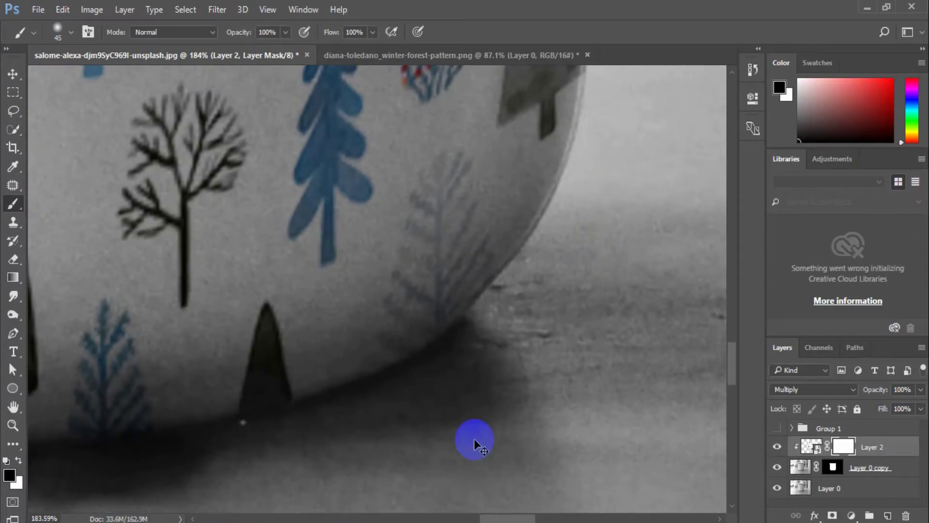
Step: Fit the whole image in view to check the mug and switch to the Move tool
{"action": "key", "text": "ctrl+0"}
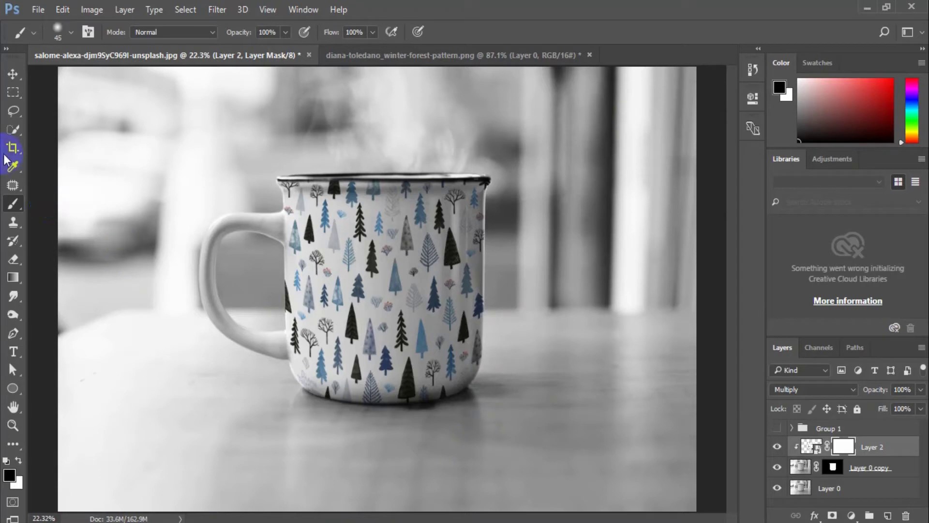
{"action": "left_click", "coordinate": [13, 74]}
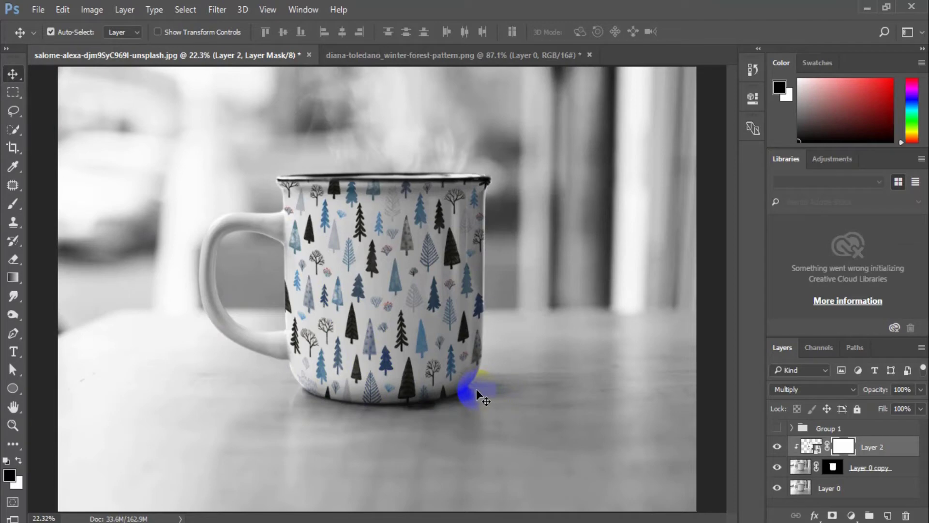
{"action": "key", "text": "ctrl"}
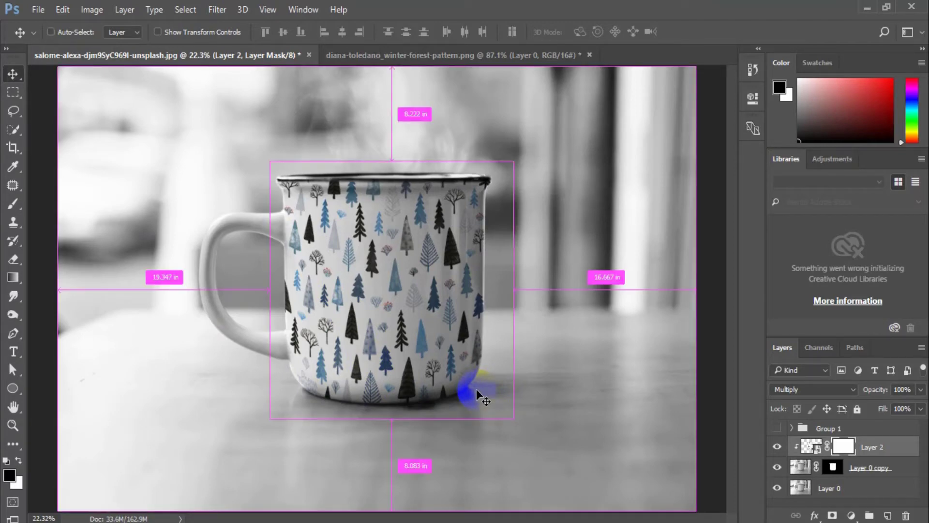